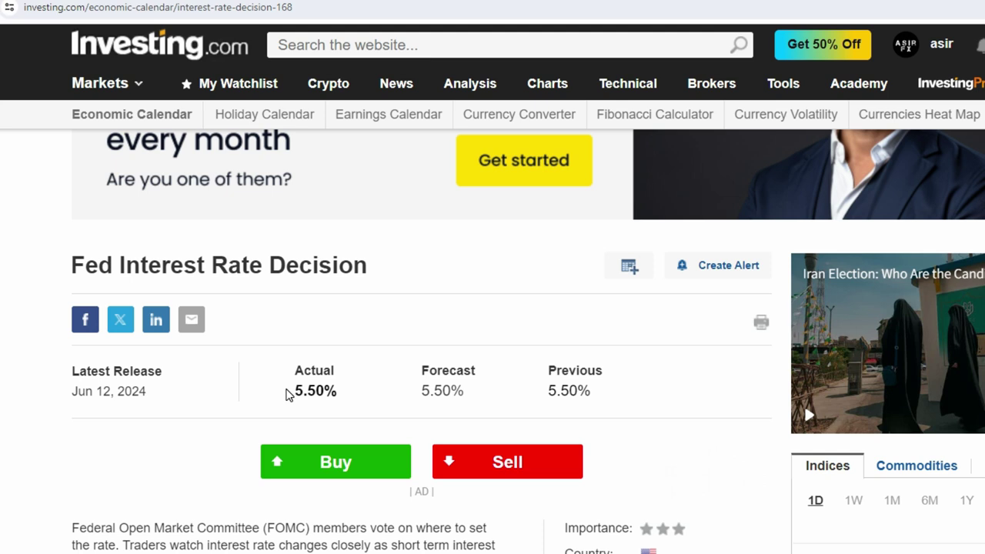
# Step: Check the latest 5.50% actual rate, then scroll down to the Fed release rows from Dec 2022 to 2024
pyautogui.moveTo(286, 394); pyautogui.dragTo(347, 405)
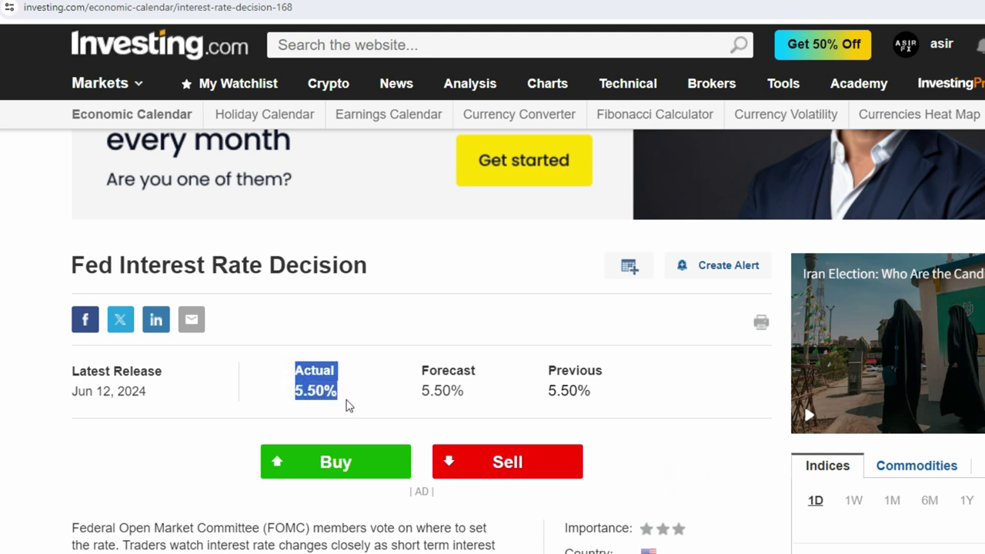
pyautogui.click(338, 402)
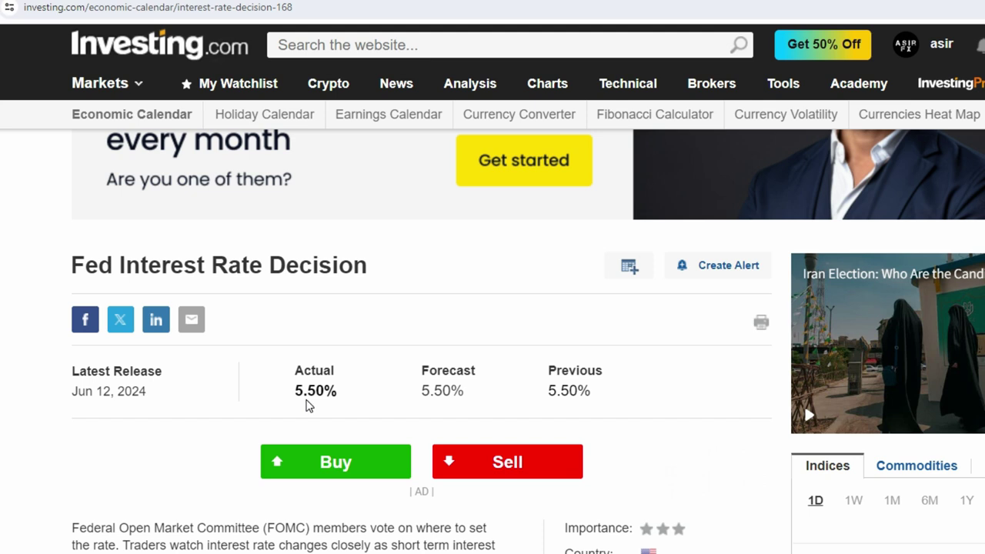
pyautogui.scroll(-10, 306, 406)
pyautogui.scroll(3, 331, 425)
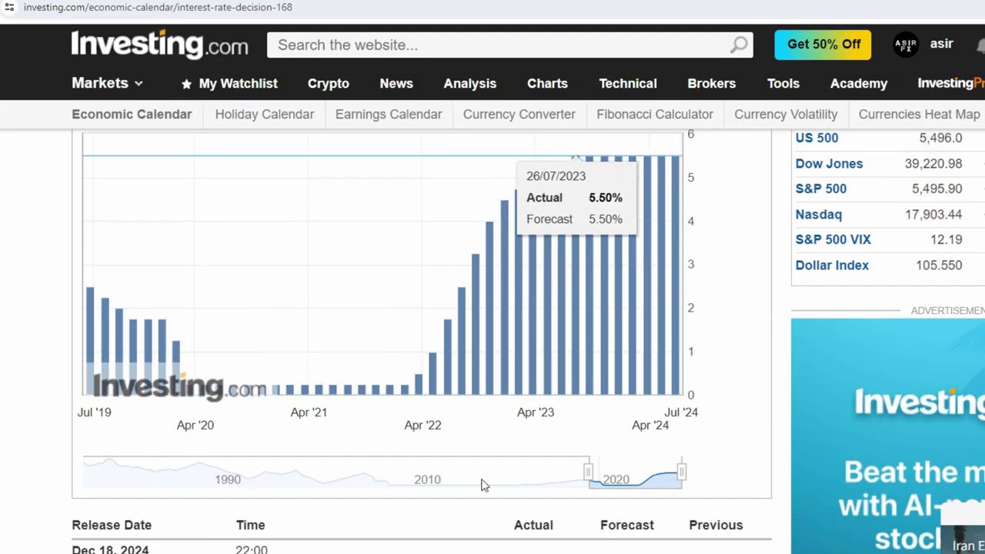
pyautogui.scroll(-9, 481, 485)
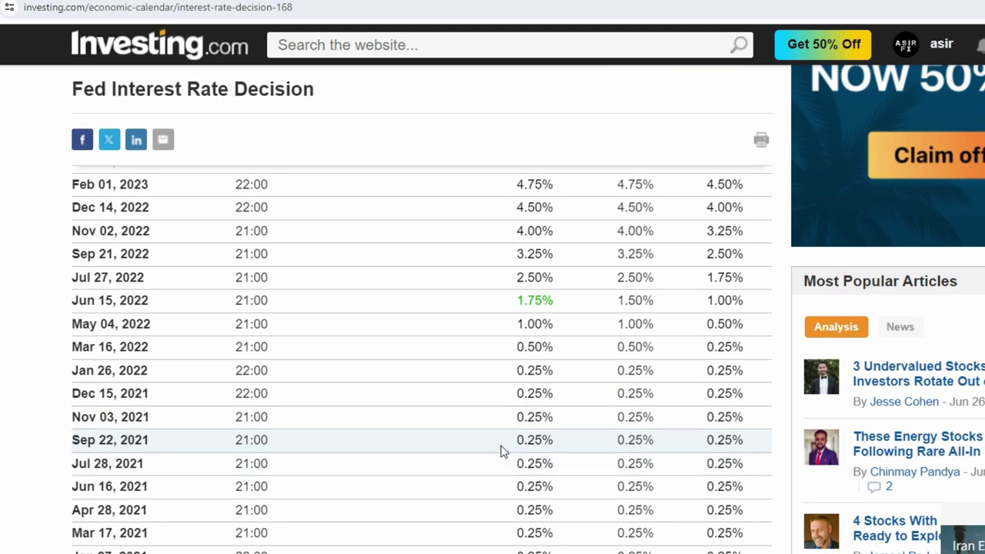
pyautogui.scroll(8, 346, 528)
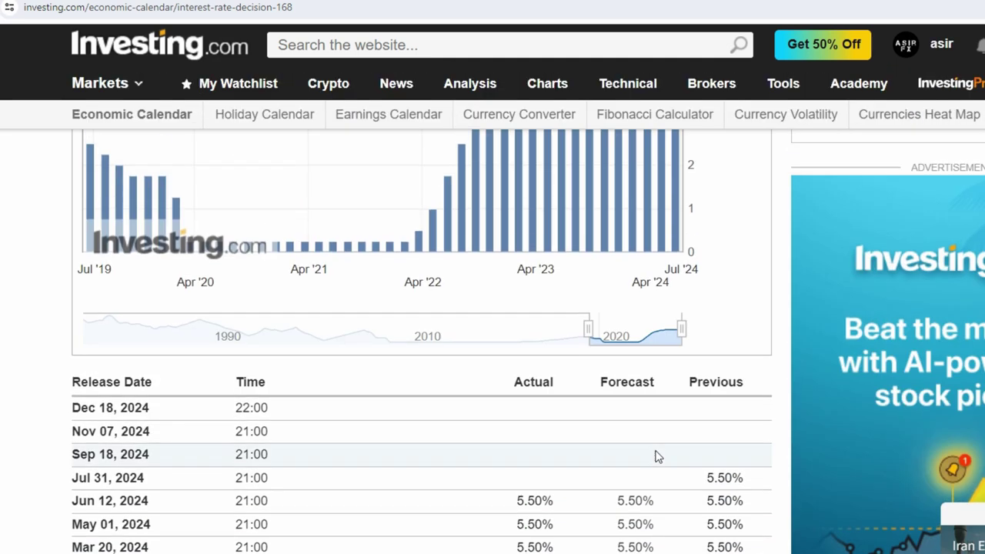
pyautogui.scroll(-2, 657, 456)
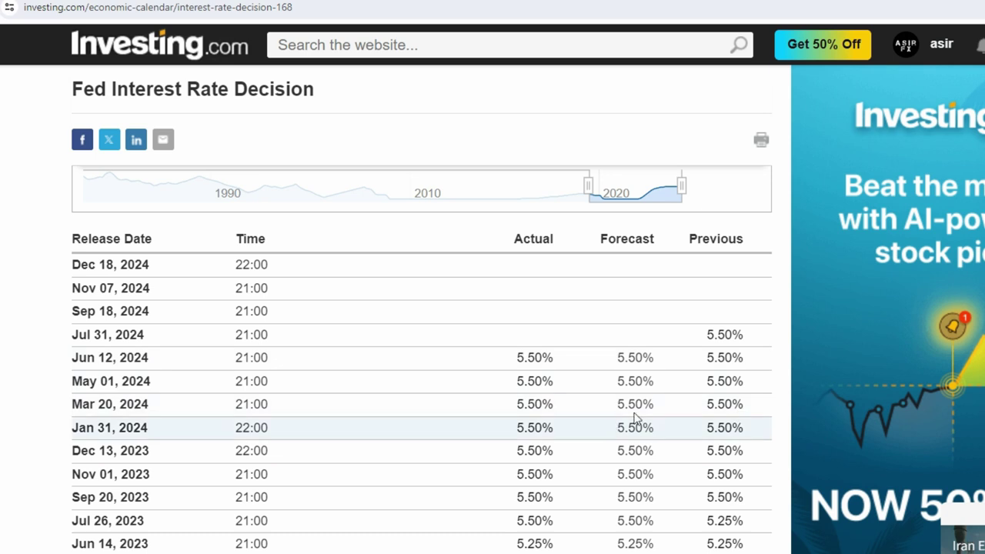
pyautogui.scroll(-2, 583, 489)
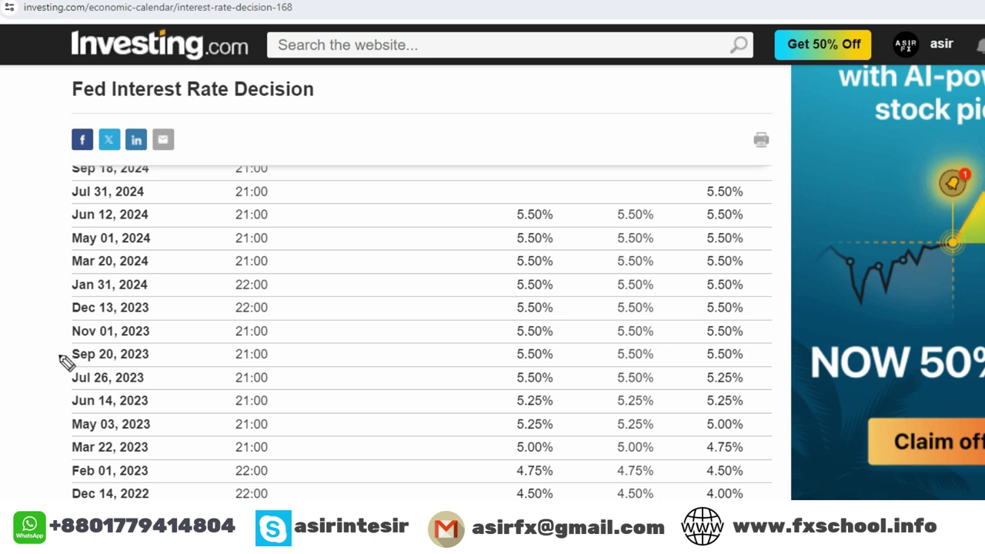
# Step: Circle the Dec 2022–Sep 2023 hike dates and rates with the pen, then return to MetaTrader 4
pyautogui.moveTo(42, 359)
pyautogui.mouseDown()
pyautogui.moveTo(161, 424)
pyautogui.moveTo(46, 345)
pyautogui.mouseUp()
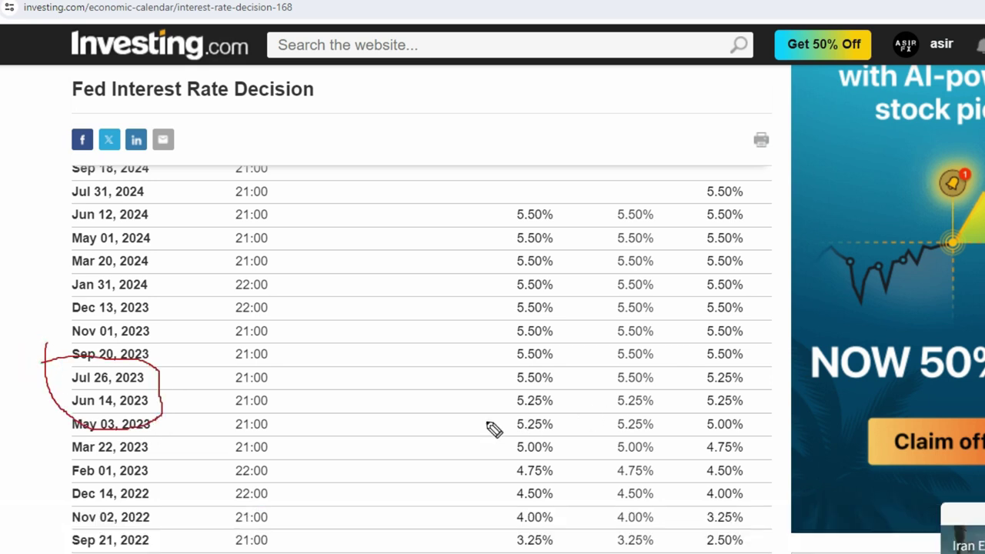
pyautogui.moveTo(476, 357)
pyautogui.mouseDown()
pyautogui.moveTo(654, 323)
pyautogui.moveTo(711, 494)
pyautogui.moveTo(487, 378)
pyautogui.moveTo(494, 335)
pyautogui.mouseUp()
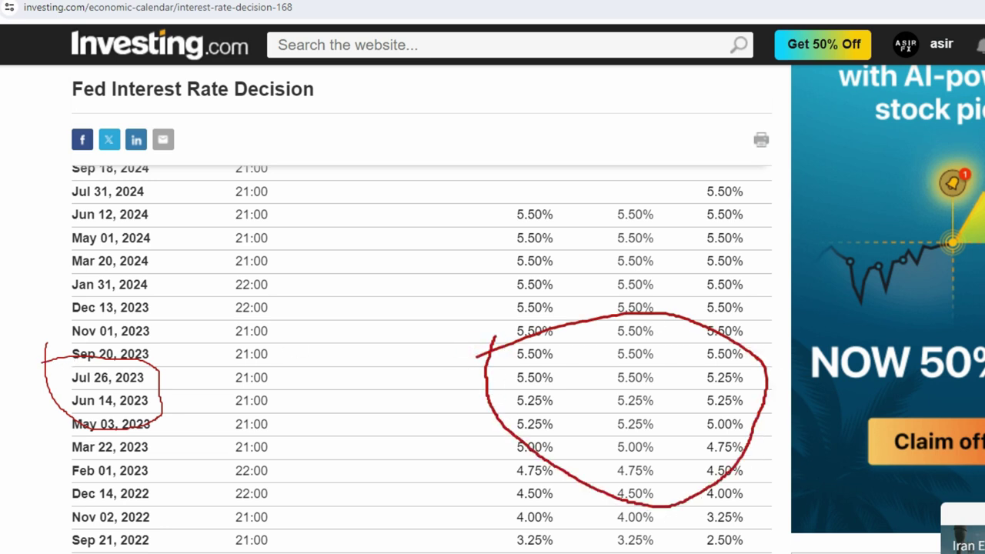
pyautogui.hotkey('ctrl', 'z')
pyautogui.hotkey('ctrl', 'z')
pyautogui.moveTo(46, 371)
pyautogui.mouseDown()
pyautogui.moveTo(611, 365)
pyautogui.moveTo(776, 382)
pyautogui.moveTo(769, 531)
pyautogui.moveTo(462, 548)
pyautogui.moveTo(96, 481)
pyautogui.moveTo(29, 387)
pyautogui.moveTo(70, 353)
pyautogui.mouseUp()
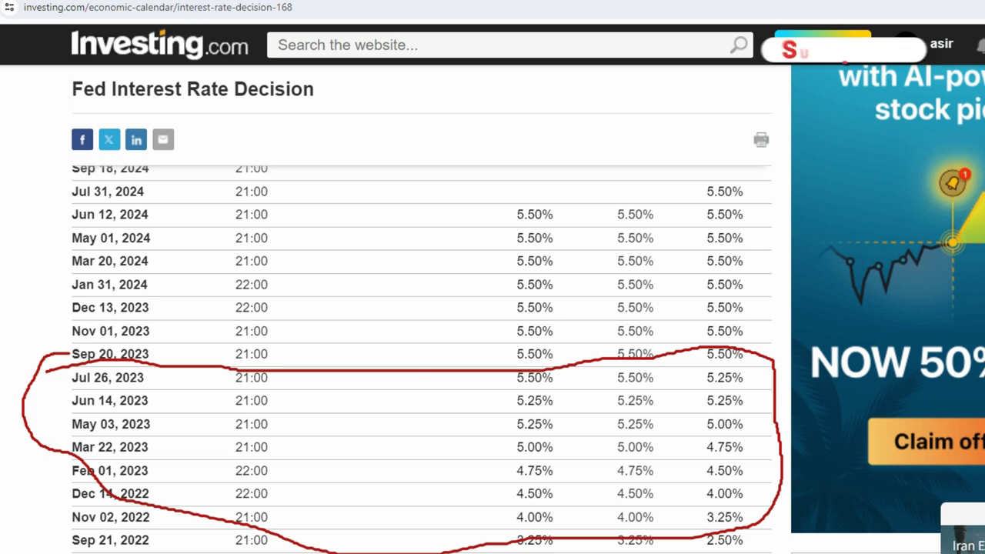
pyautogui.hotkey('alt', 'Tab')
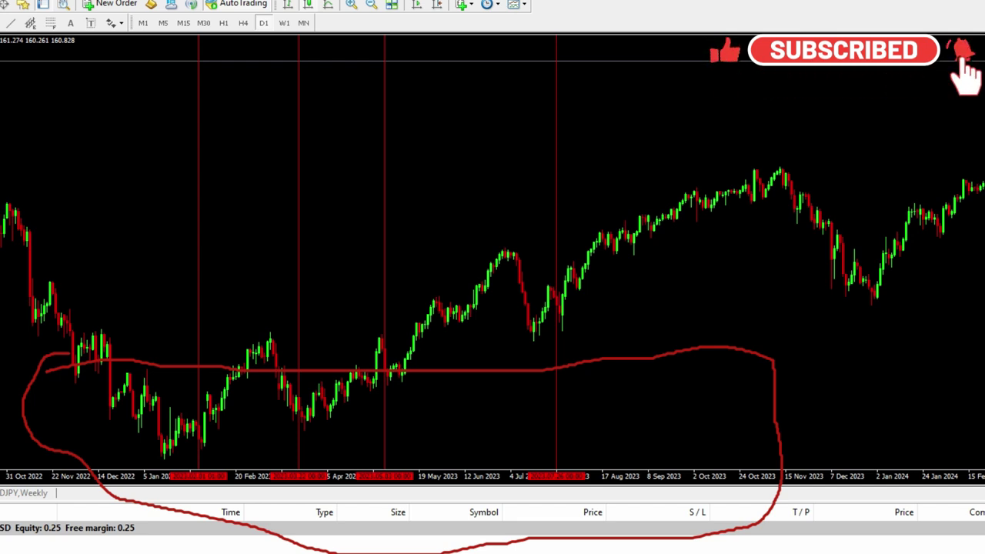
# Step: Zoom into mid-2023 and trace the rally from the late-July 2023 line to the November peak
pyautogui.press('Escape')
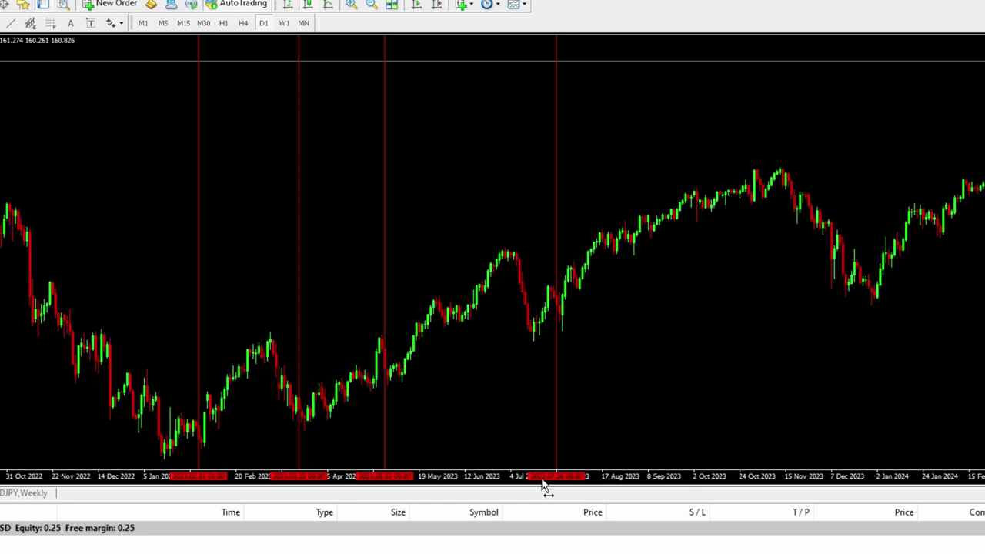
pyautogui.click(351, 5)
pyautogui.scroll(-5, 422, 334)
pyautogui.scroll(-2, 422, 330)
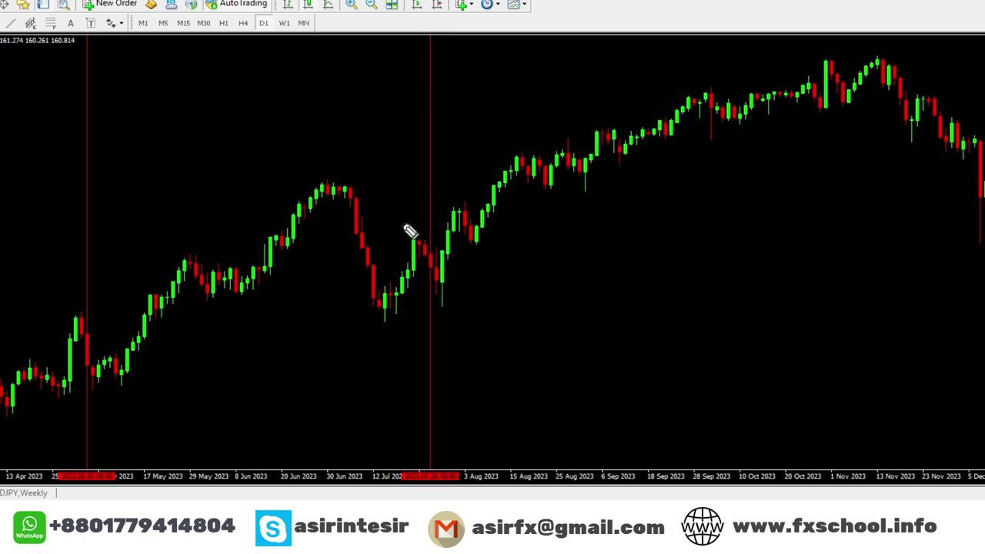
pyautogui.moveTo(414, 231)
pyautogui.mouseDown()
pyautogui.moveTo(445, 328)
pyautogui.moveTo(455, 272)
pyautogui.moveTo(502, 214)
pyautogui.moveTo(556, 188)
pyautogui.moveTo(586, 193)
pyautogui.moveTo(609, 158)
pyautogui.moveTo(616, 178)
pyautogui.moveTo(688, 128)
pyautogui.moveTo(718, 150)
pyautogui.moveTo(772, 120)
pyautogui.moveTo(851, 112)
pyautogui.moveTo(897, 58)
pyautogui.mouseUp()
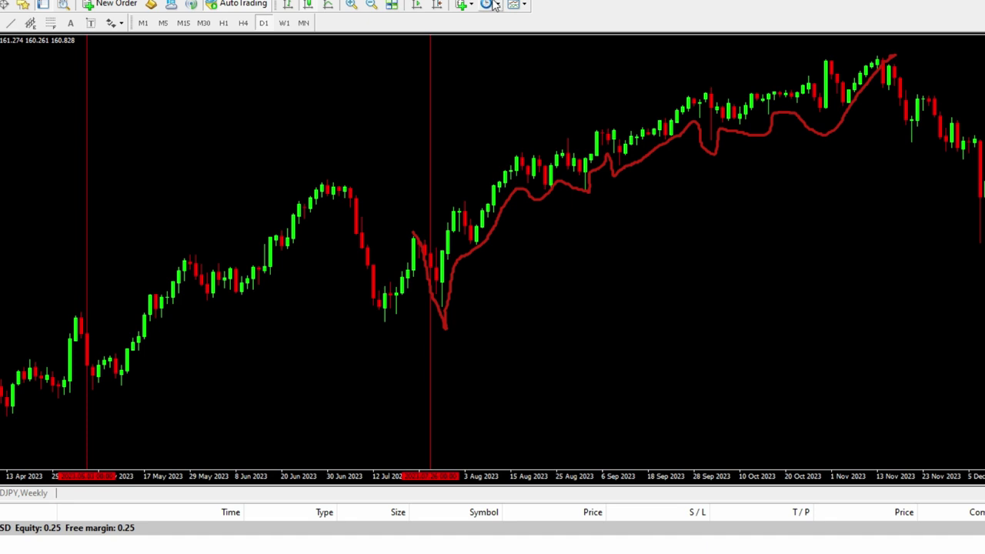
pyautogui.click(371, 5)
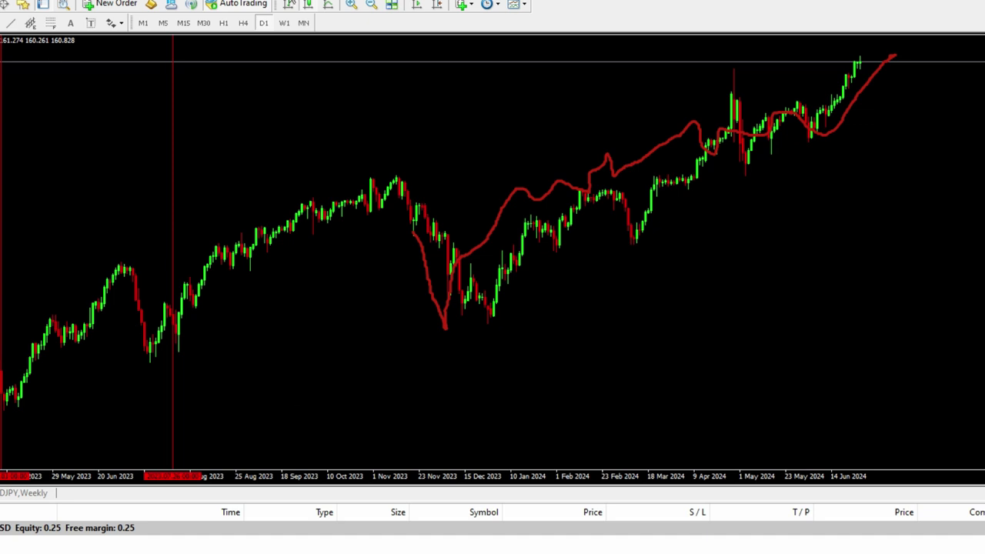
pyautogui.click(351, 5)
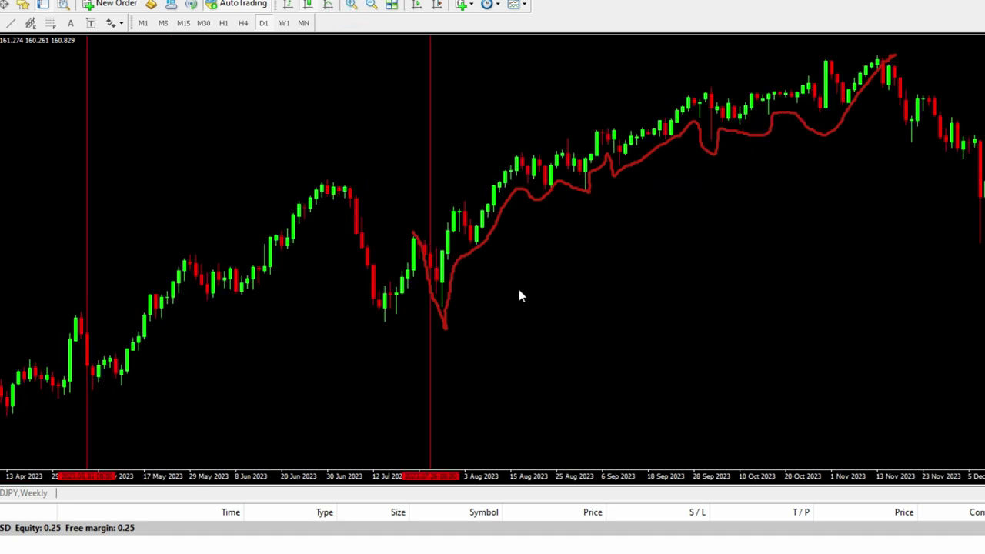
# Step: Pan the chart to early 2023, then highlight the May 03, 2023 row (5.25% from 5.00%)
pyautogui.moveTo(282, 343); pyautogui.dragTo(521, 341)
pyautogui.hotkey('alt', 'Tab')
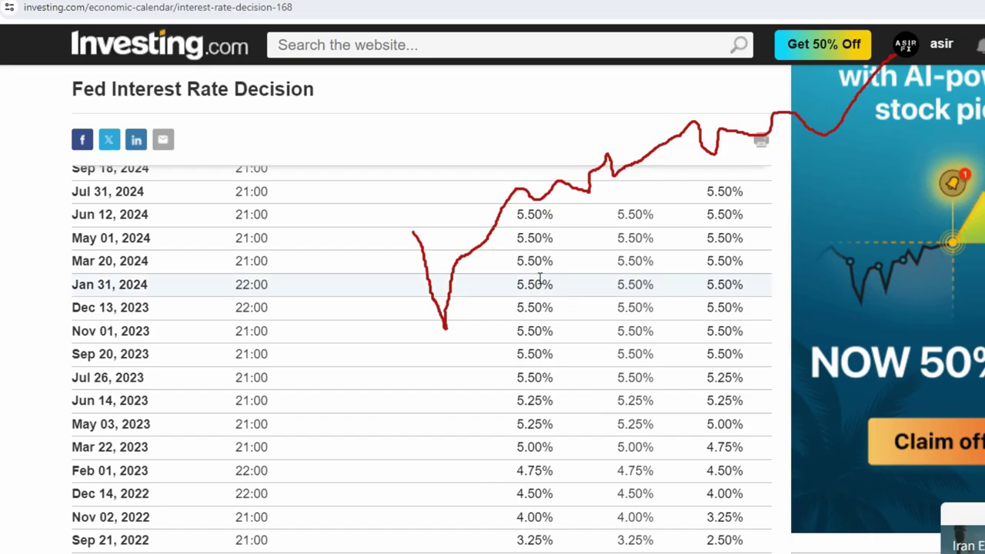
pyautogui.press('Escape')
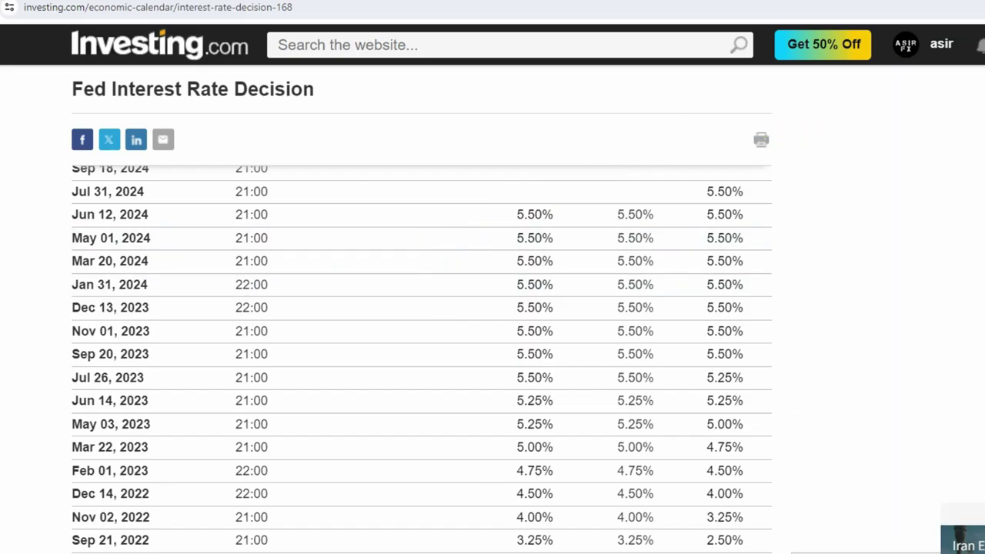
pyautogui.scroll(-1, 568, 475)
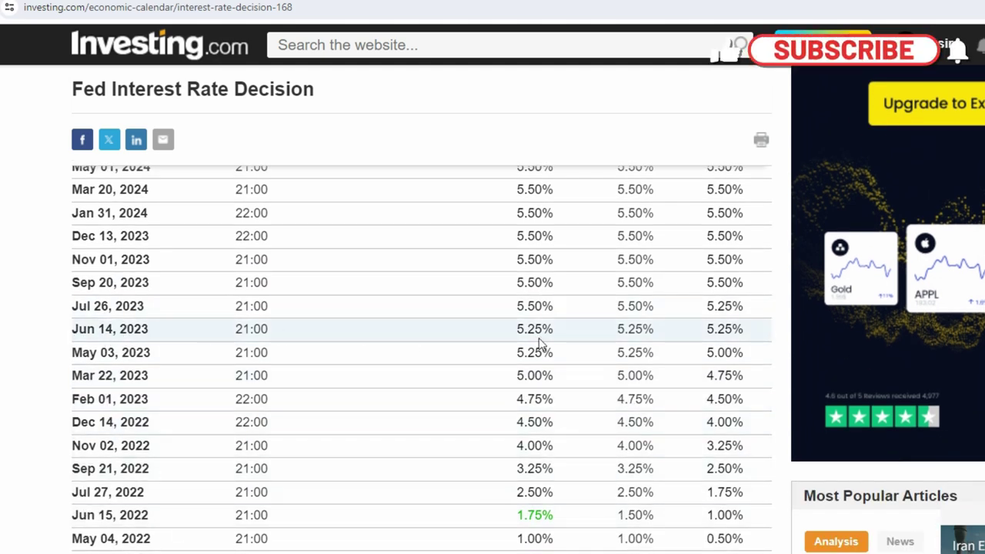
pyautogui.moveTo(75, 353); pyautogui.dragTo(743, 354)
pyautogui.click(71, 359)
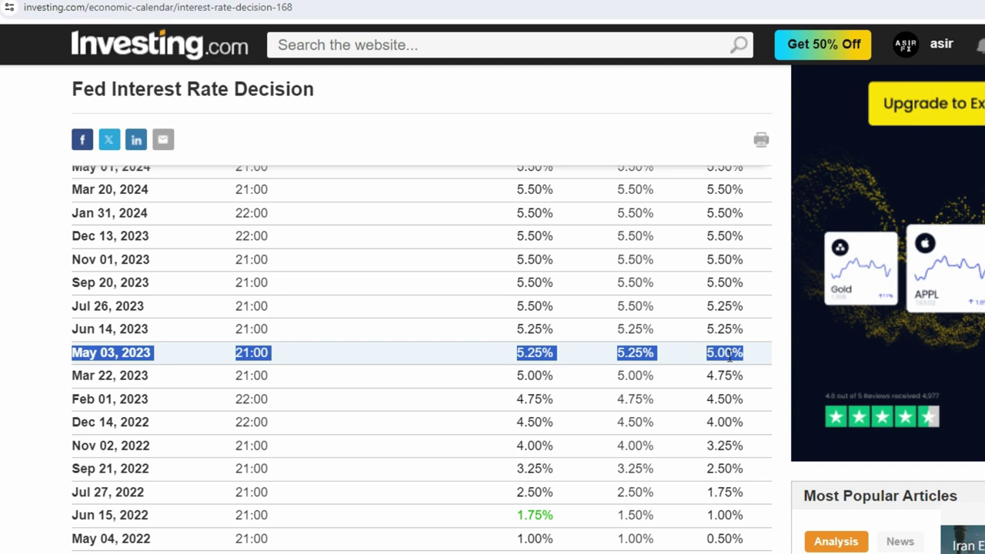
pyautogui.hotkey('alt', 'Tab')
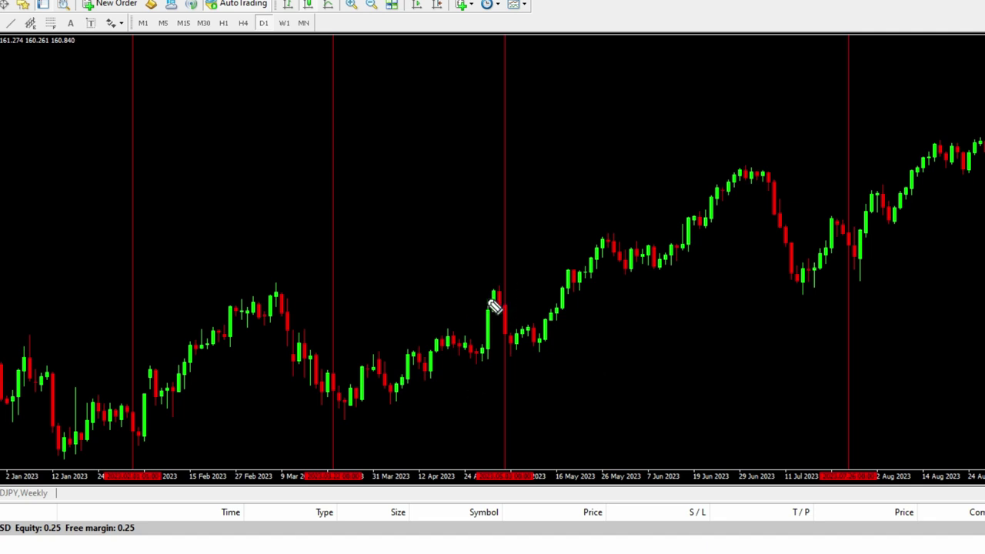
# Step: Circle the price reactions at the May and late-July 2023 decision lines, then erase the ink
pyautogui.moveTo(487, 297)
pyautogui.mouseDown()
pyautogui.moveTo(508, 356)
pyautogui.moveTo(565, 347)
pyautogui.moveTo(615, 275)
pyautogui.moveTo(708, 253)
pyautogui.moveTo(741, 194)
pyautogui.moveTo(758, 184)
pyautogui.moveTo(785, 279)
pyautogui.moveTo(836, 273)
pyautogui.moveTo(897, 221)
pyautogui.moveTo(848, 293)
pyautogui.moveTo(838, 208)
pyautogui.moveTo(864, 331)
pyautogui.moveTo(984, 201)
pyautogui.mouseUp()
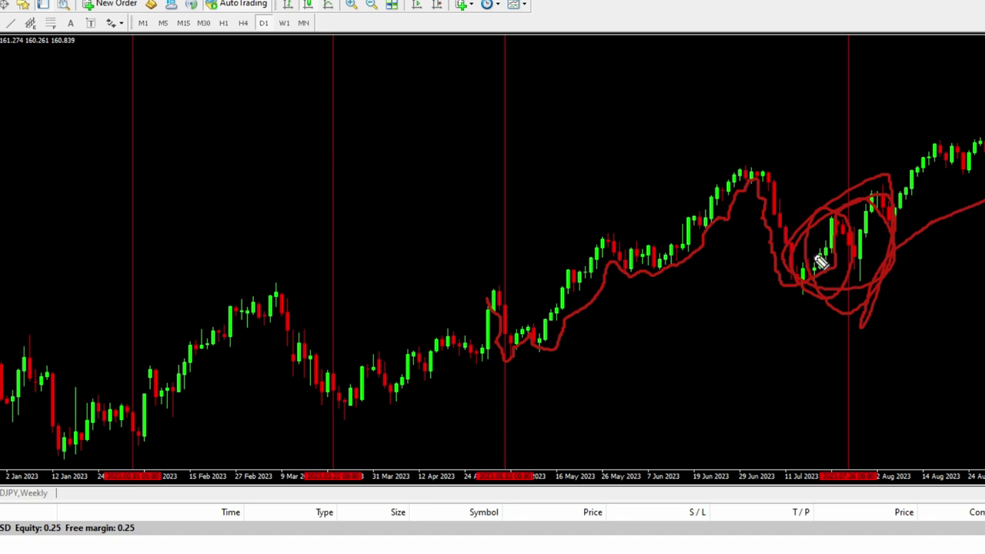
pyautogui.moveTo(809, 159)
pyautogui.mouseDown()
pyautogui.moveTo(903, 158)
pyautogui.moveTo(747, 208)
pyautogui.moveTo(913, 175)
pyautogui.moveTo(928, 299)
pyautogui.mouseUp()
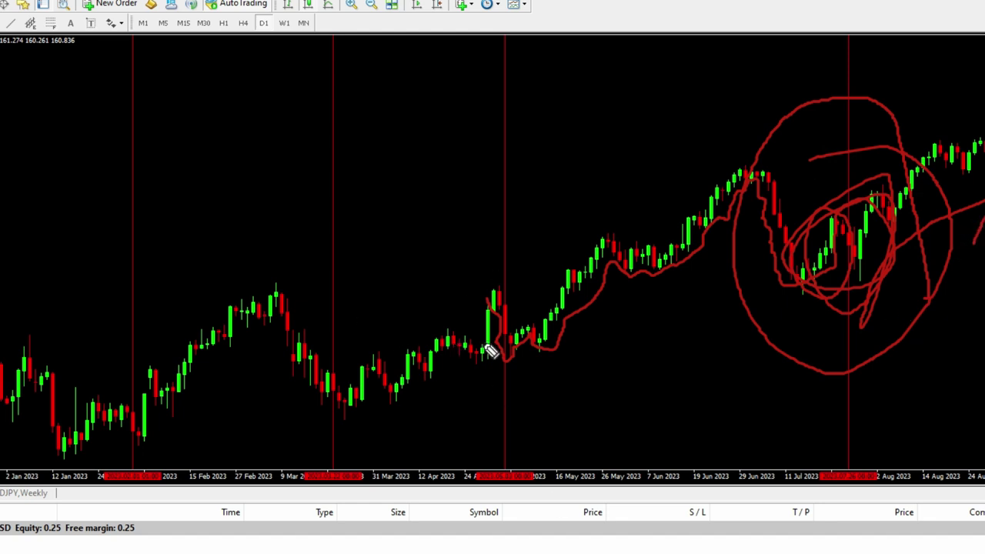
pyautogui.moveTo(506, 228)
pyautogui.mouseDown()
pyautogui.moveTo(429, 356)
pyautogui.moveTo(608, 266)
pyautogui.mouseUp()
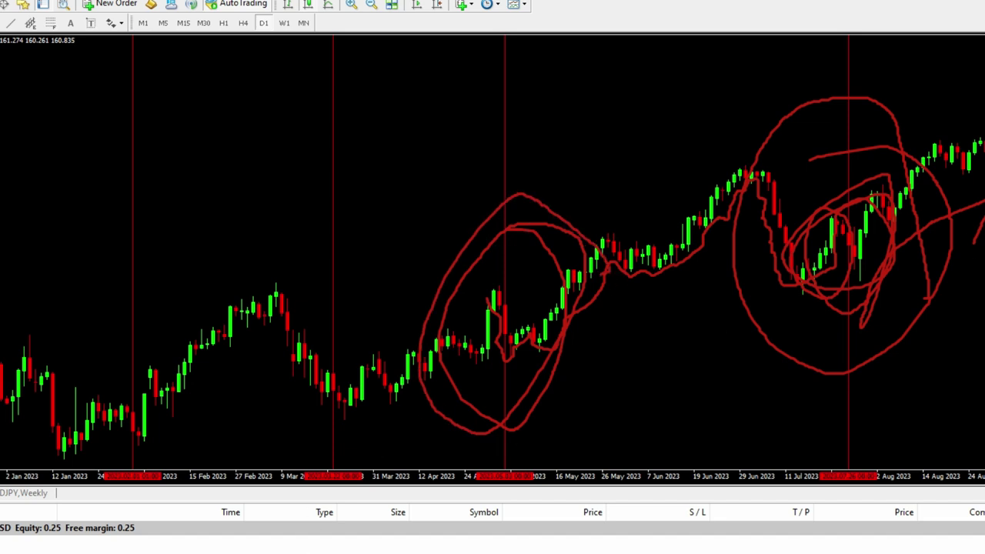
pyautogui.press('e')
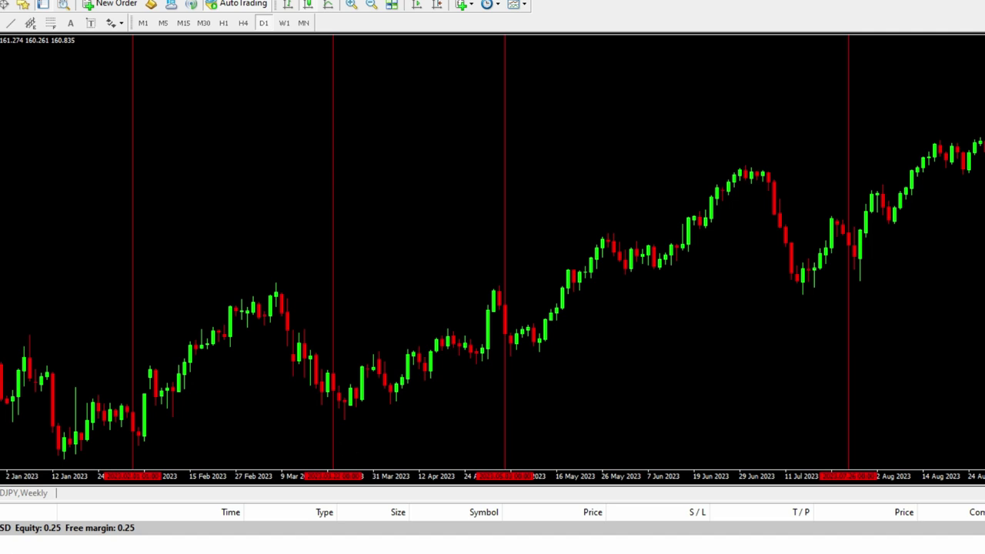
pyautogui.hotkey('alt', 'Tab')
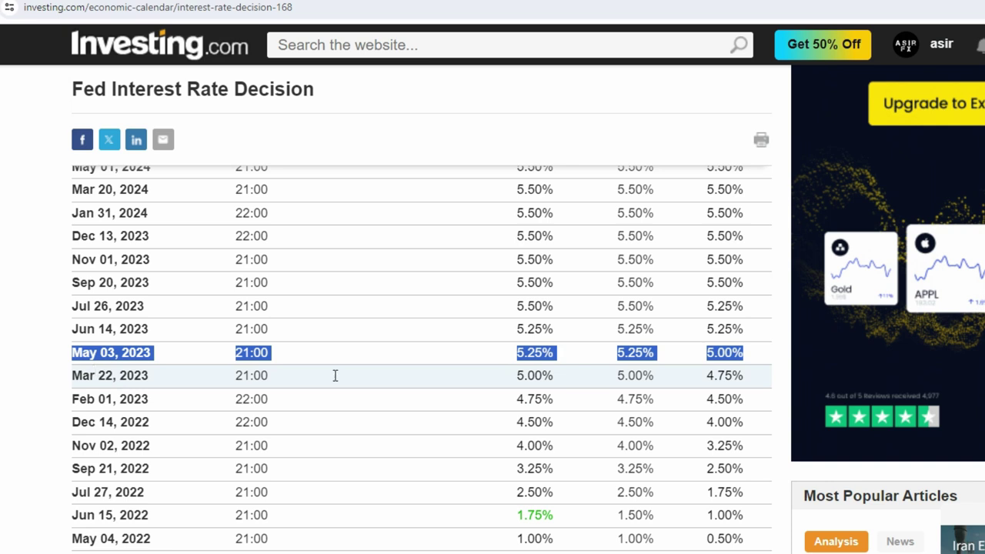
# Step: Highlight the Mar 22, 2023 row (5.00% from 4.75%) instead of the May row
pyautogui.click(73, 379)
pyautogui.moveTo(73, 379); pyautogui.dragTo(755, 375)
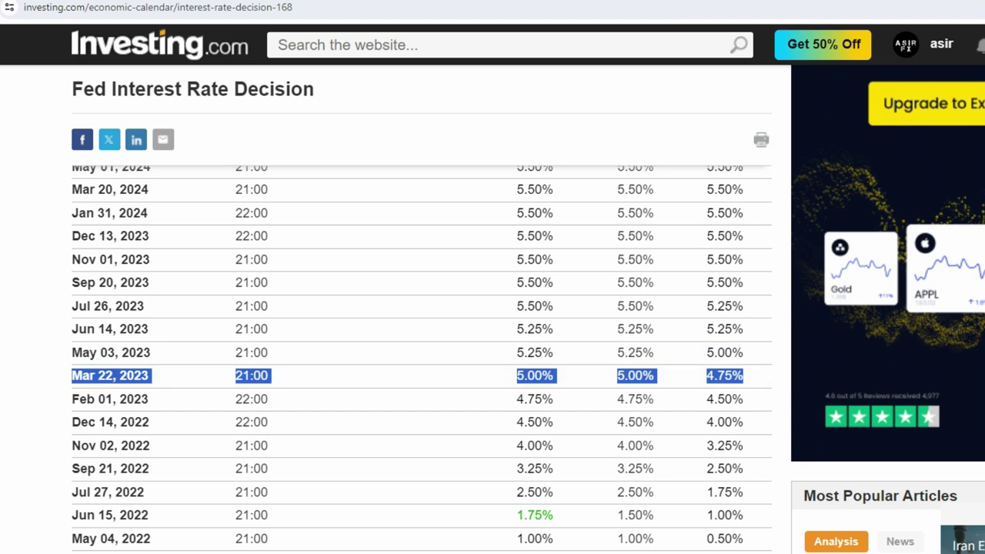
pyautogui.hotkey('alt', 'Tab')
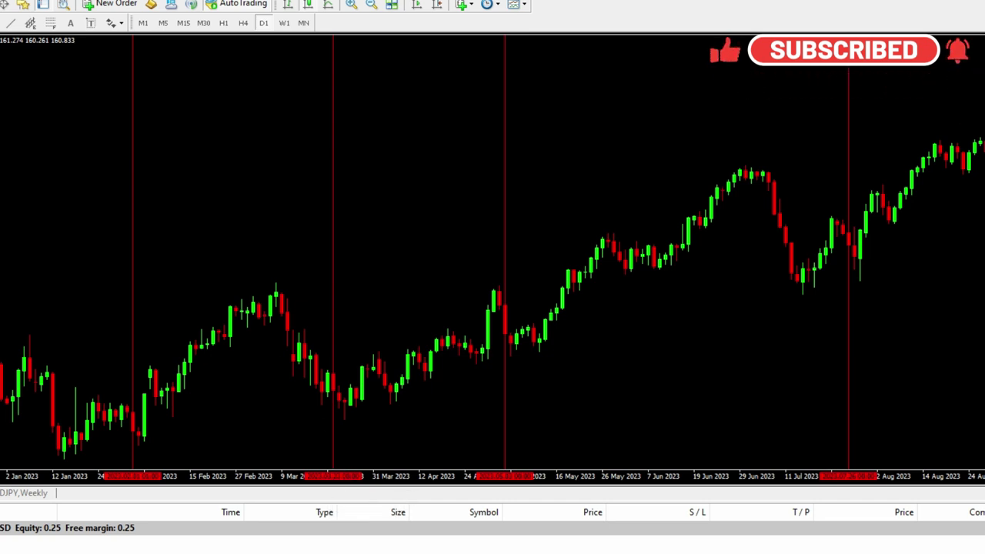
# Step: Circle the March, late-April/May and July–August 2023 candles at the Fed lines, then erase them
pyautogui.click(327, 388)
pyautogui.moveTo(346, 424)
pyautogui.mouseDown()
pyautogui.moveTo(390, 412)
pyautogui.moveTo(455, 358)
pyautogui.moveTo(469, 370)
pyautogui.moveTo(501, 283)
pyautogui.mouseUp()
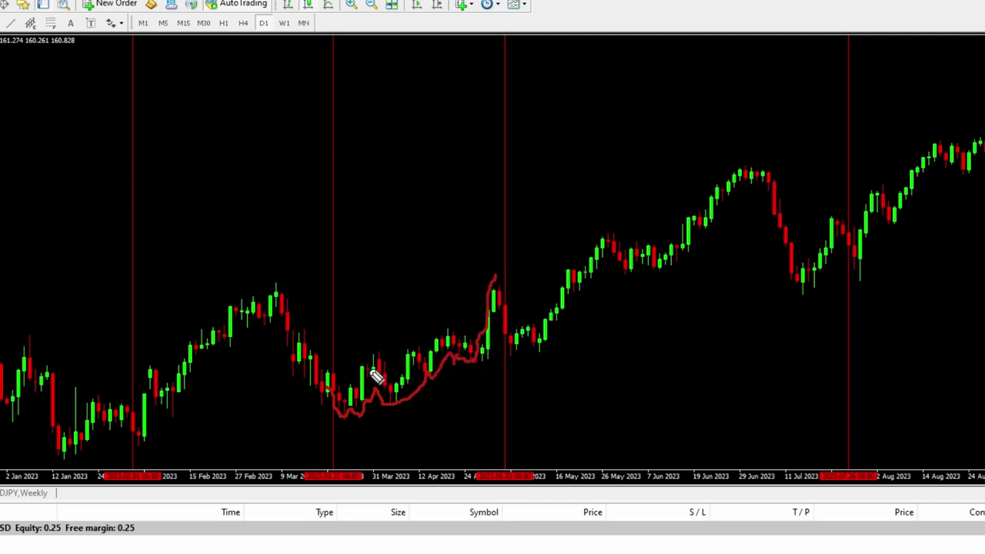
pyautogui.moveTo(330, 357)
pyautogui.mouseDown()
pyautogui.moveTo(362, 424)
pyautogui.moveTo(333, 343)
pyautogui.mouseUp()
pyautogui.moveTo(488, 283)
pyautogui.mouseDown()
pyautogui.moveTo(543, 402)
pyautogui.moveTo(497, 264)
pyautogui.mouseUp()
pyautogui.moveTo(800, 184)
pyautogui.mouseDown()
pyautogui.moveTo(898, 319)
pyautogui.moveTo(838, 193)
pyautogui.mouseUp()
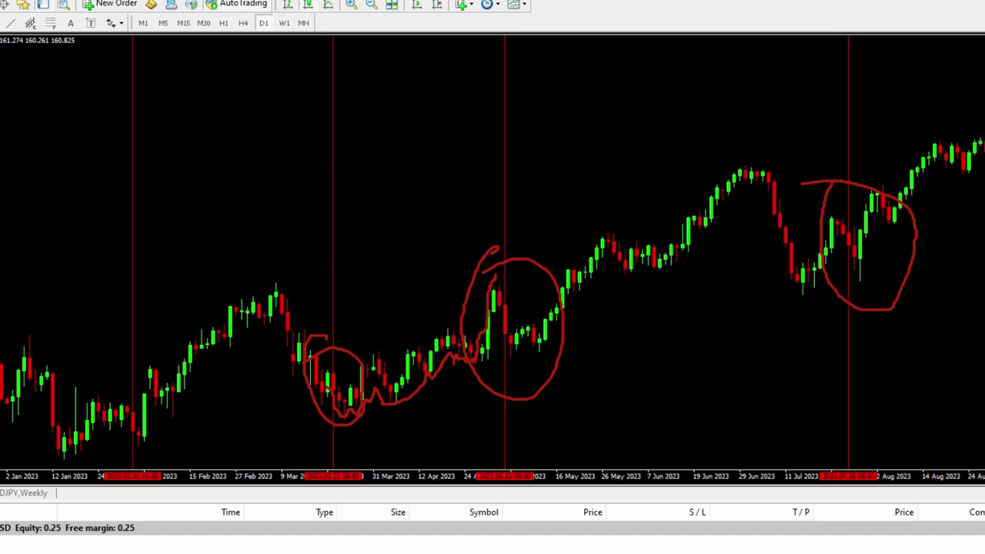
pyautogui.press('Escape')
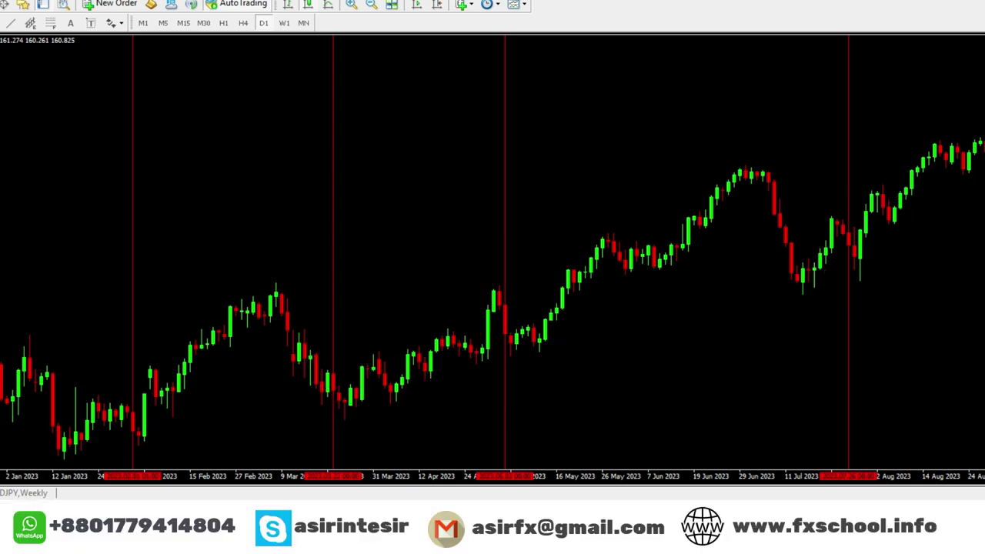
pyautogui.hotkey('alt', 'Tab')
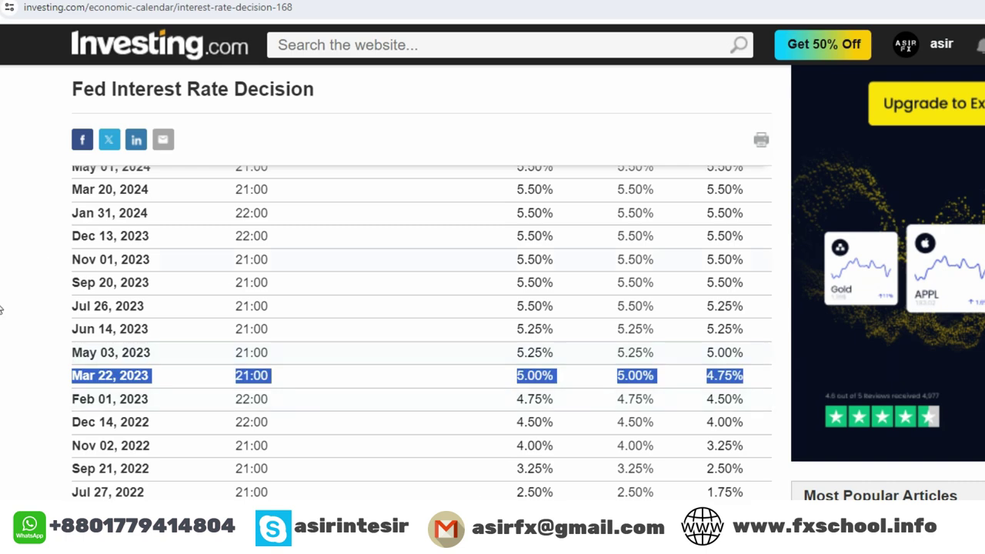
# Step: Highlight the Feb 01, 2023 row's date and its 4.75% and 4.50% rates
pyautogui.click(75, 399)
pyautogui.moveTo(75, 399); pyautogui.dragTo(150, 402)
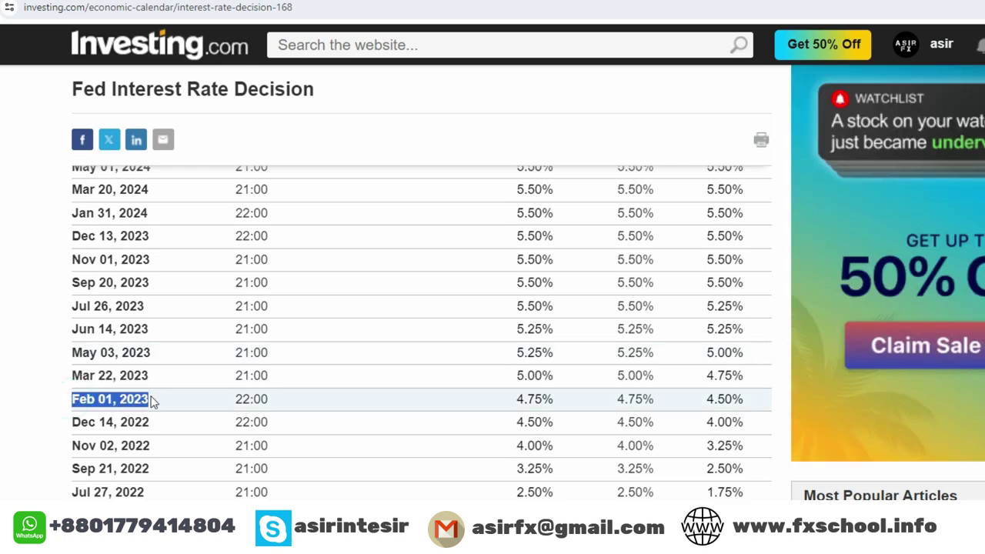
pyautogui.moveTo(221, 399); pyautogui.dragTo(754, 399)
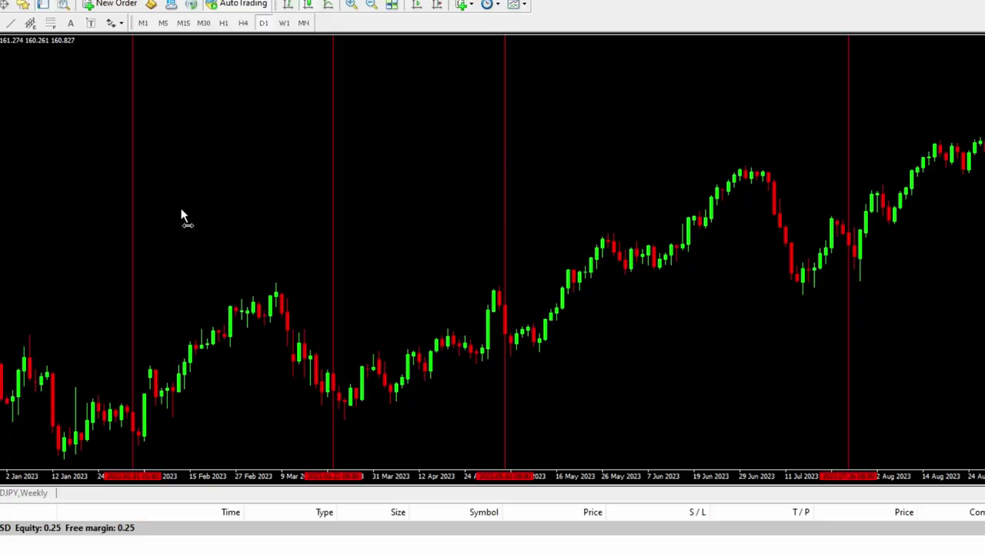
# Step: Pan back to late 2022 and circle the January–April 2023 reactions at the Fed lines, then clear them
pyautogui.moveTo(183, 217); pyautogui.dragTo(543, 253)
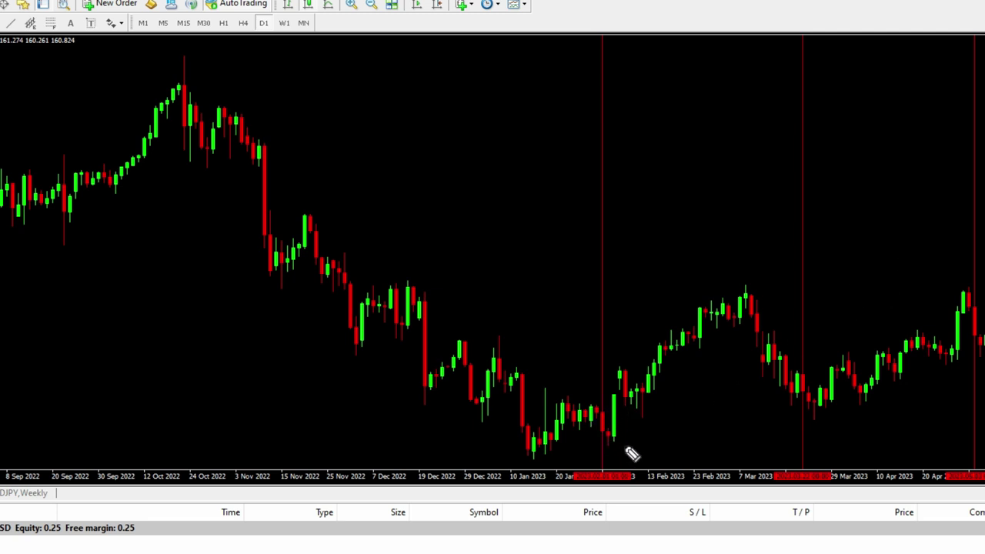
pyautogui.moveTo(579, 398)
pyautogui.mouseDown()
pyautogui.moveTo(627, 470)
pyautogui.moveTo(614, 459)
pyautogui.moveTo(667, 388)
pyautogui.moveTo(716, 350)
pyautogui.moveTo(751, 344)
pyautogui.moveTo(791, 279)
pyautogui.moveTo(782, 289)
pyautogui.mouseUp()
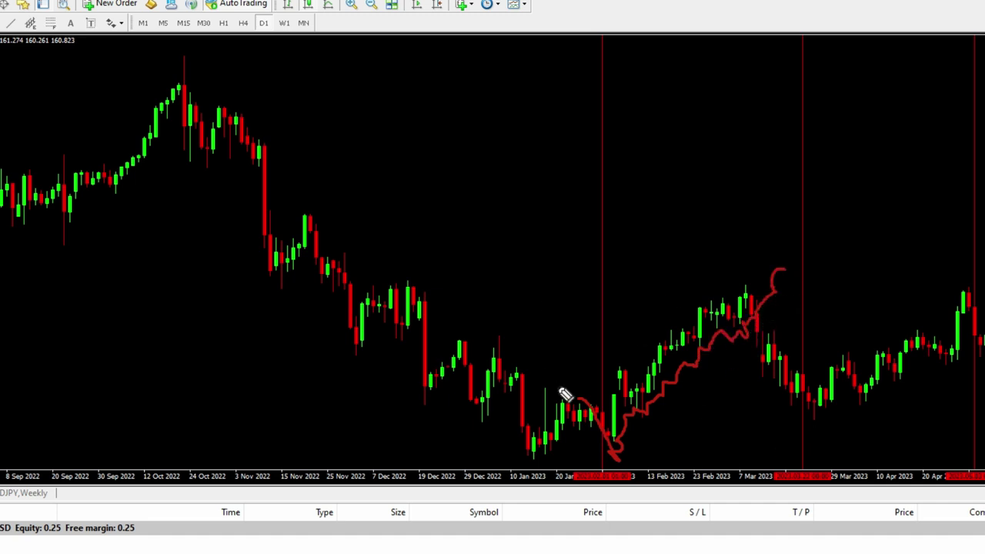
pyautogui.moveTo(552, 287)
pyautogui.mouseDown()
pyautogui.moveTo(627, 473)
pyautogui.moveTo(604, 317)
pyautogui.mouseUp()
pyautogui.moveTo(782, 337)
pyautogui.mouseDown()
pyautogui.moveTo(774, 425)
pyautogui.moveTo(822, 318)
pyautogui.mouseUp()
pyautogui.moveTo(930, 269)
pyautogui.mouseDown()
pyautogui.moveTo(982, 257)
pyautogui.moveTo(984, 381)
pyautogui.mouseUp()
pyautogui.moveTo(662, 468)
pyautogui.mouseDown()
pyautogui.moveTo(656, 378)
pyautogui.moveTo(593, 345)
pyautogui.moveTo(585, 462)
pyautogui.mouseUp()
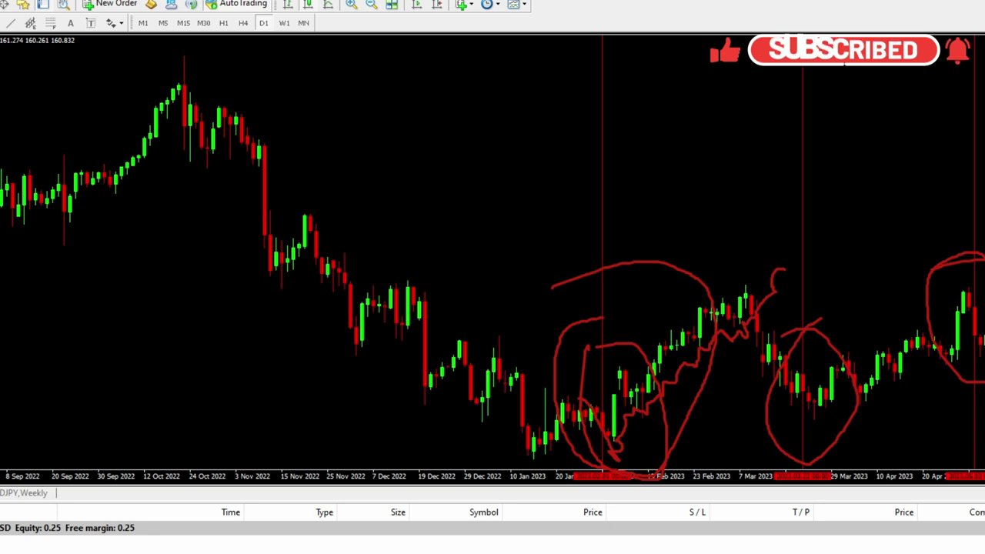
pyautogui.press('Escape')
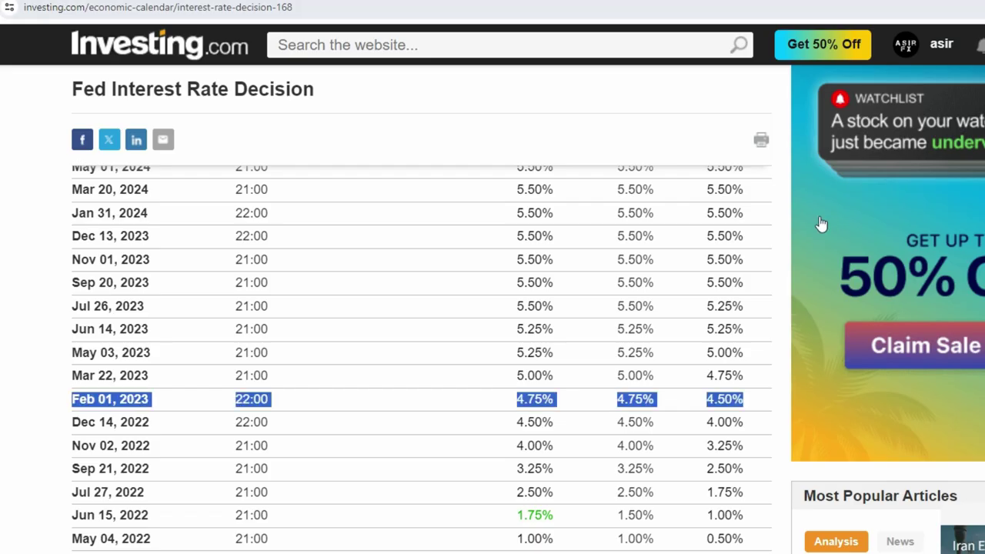
# Step: Scroll further down the Fed table and highlight the Mar 17, 2021 decision row
pyautogui.scroll(-8, 503, 346)
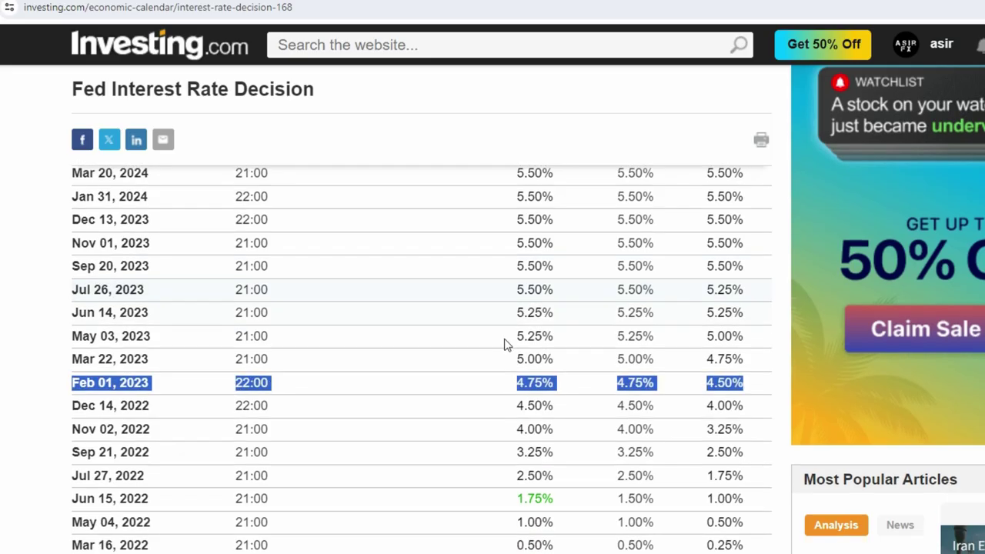
pyautogui.scroll(-3, 723, 471)
pyautogui.scroll(5, 756, 461)
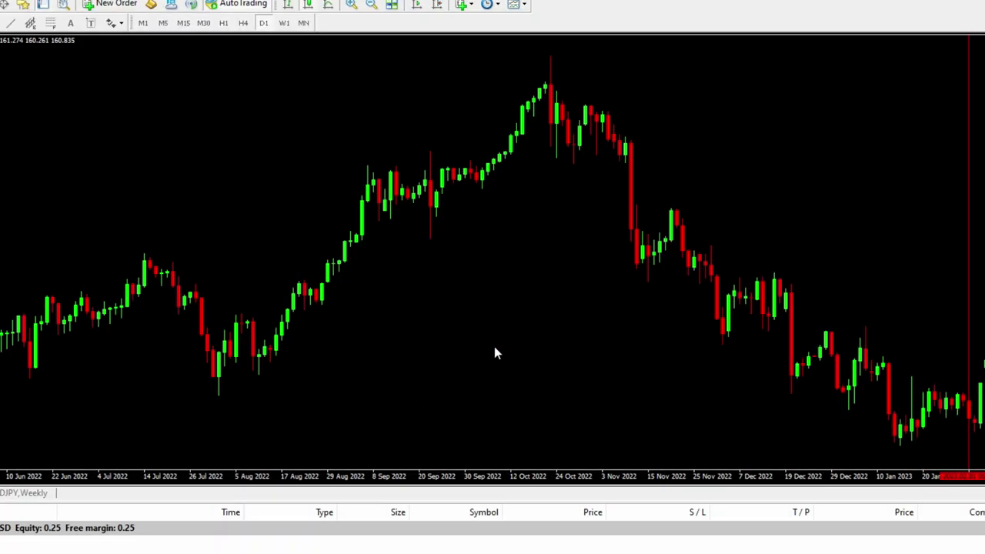
pyautogui.scroll(15, 495, 346)
pyautogui.scroll(10, 507, 303)
pyautogui.scroll(-4, 638, 158)
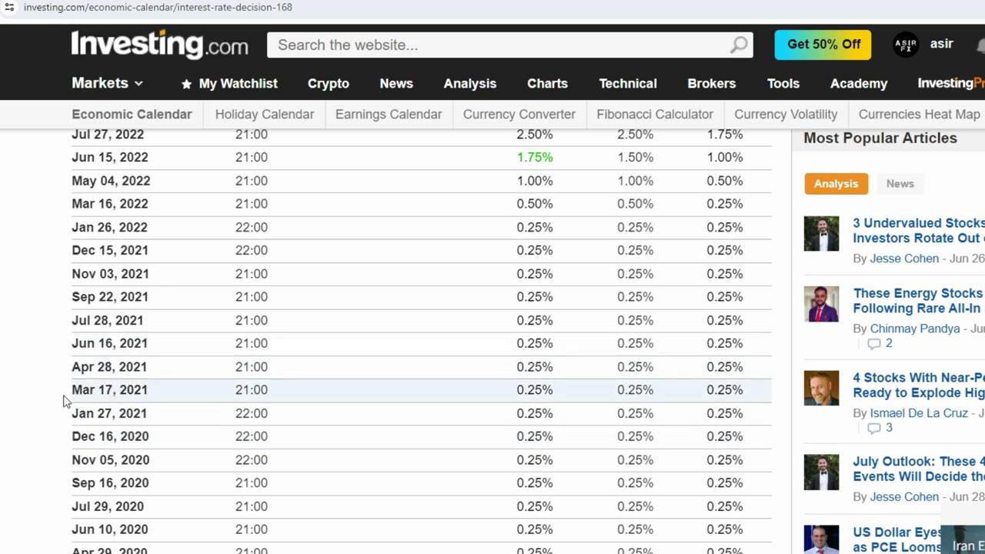
pyautogui.moveTo(74, 390); pyautogui.dragTo(744, 395)
# Step: Load older decisions and highlight the Mar 16, 2020 emergency cut to 0.25%
pyautogui.scroll(-6, 692, 409)
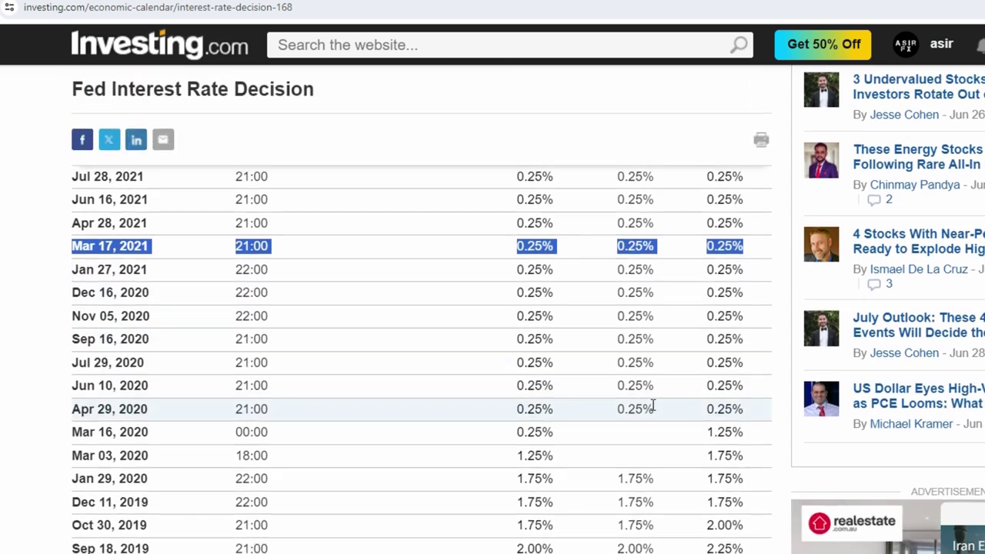
pyautogui.scroll(2, 470, 511)
pyautogui.click(447, 537)
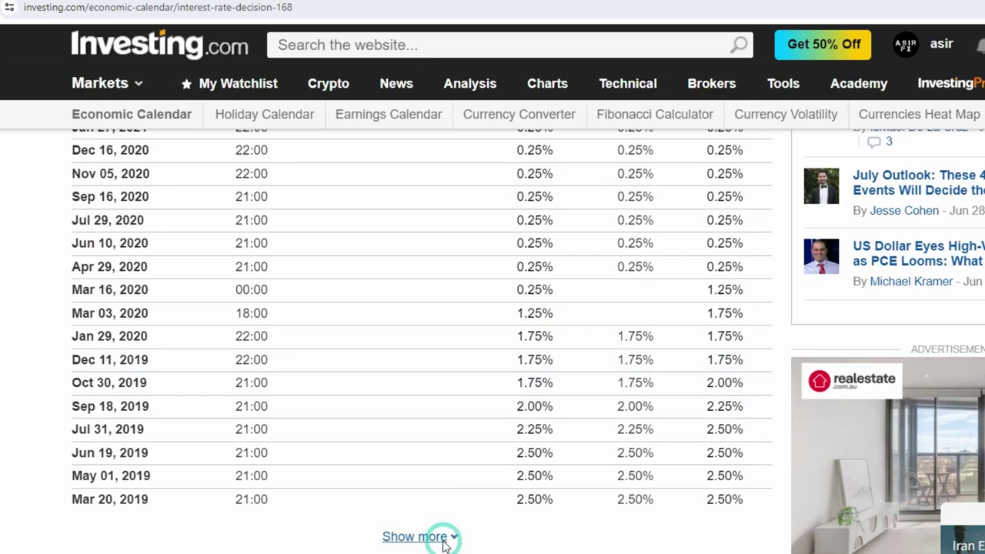
pyautogui.scroll(2, 334, 433)
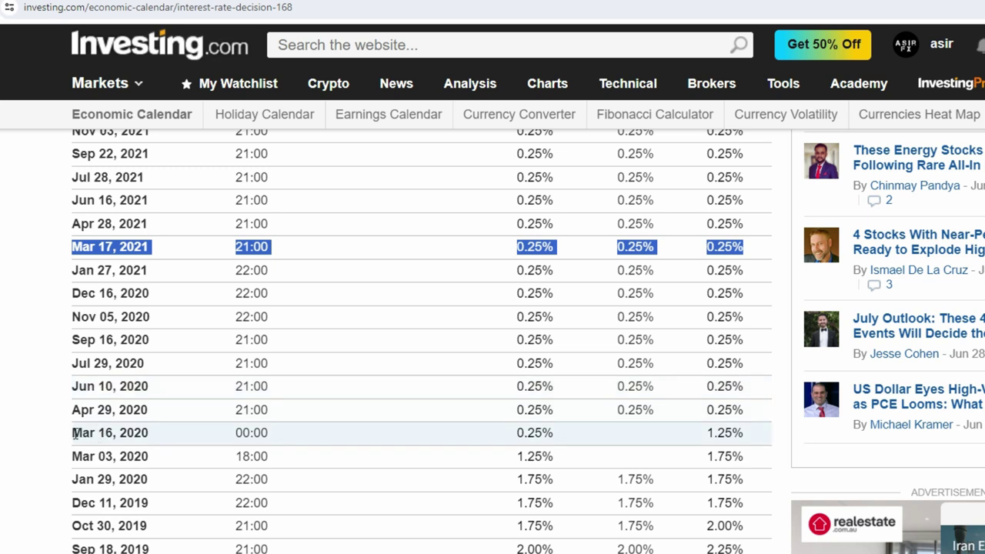
pyautogui.moveTo(74, 434); pyautogui.dragTo(761, 434)
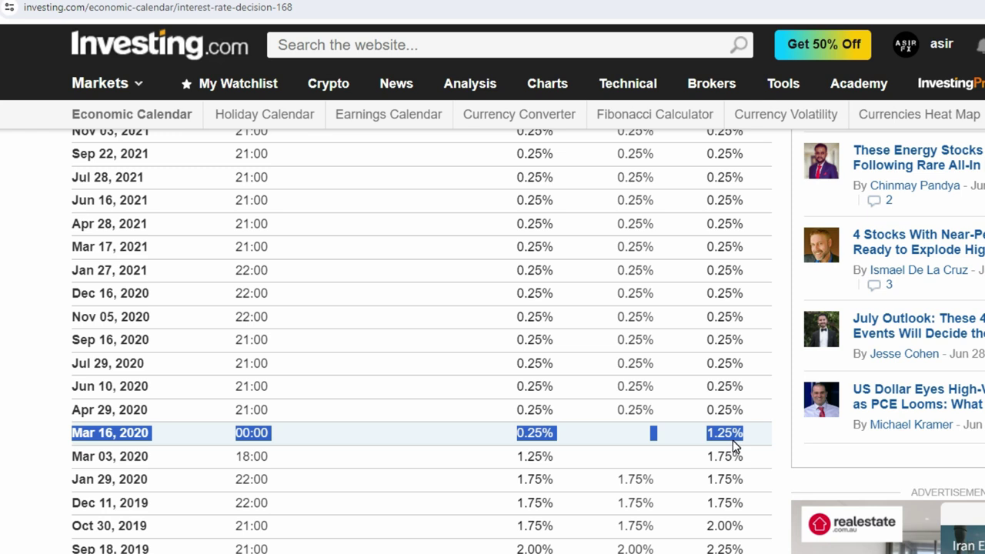
pyautogui.click(733, 445)
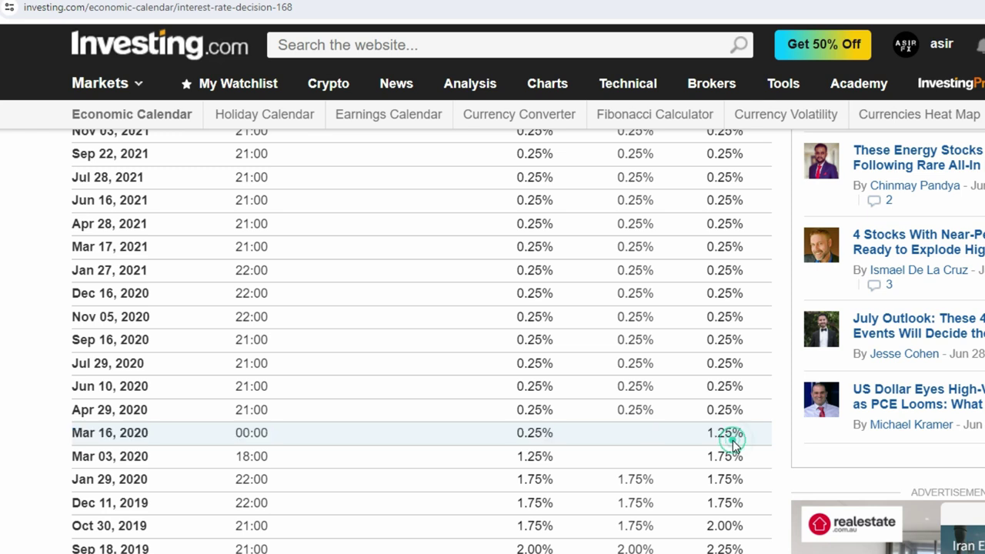
pyautogui.scroll(1, 734, 445)
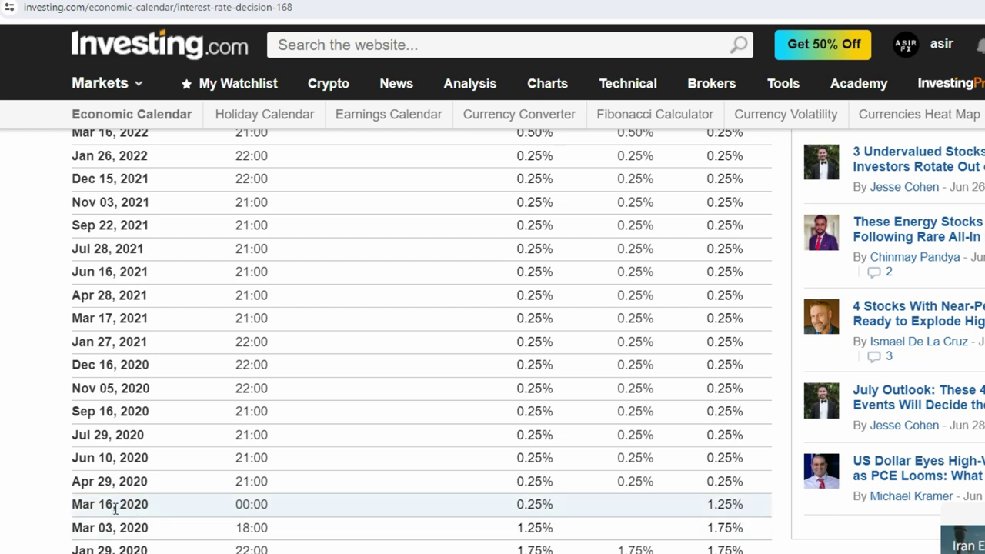
pyautogui.moveTo(120, 507); pyautogui.dragTo(150, 512)
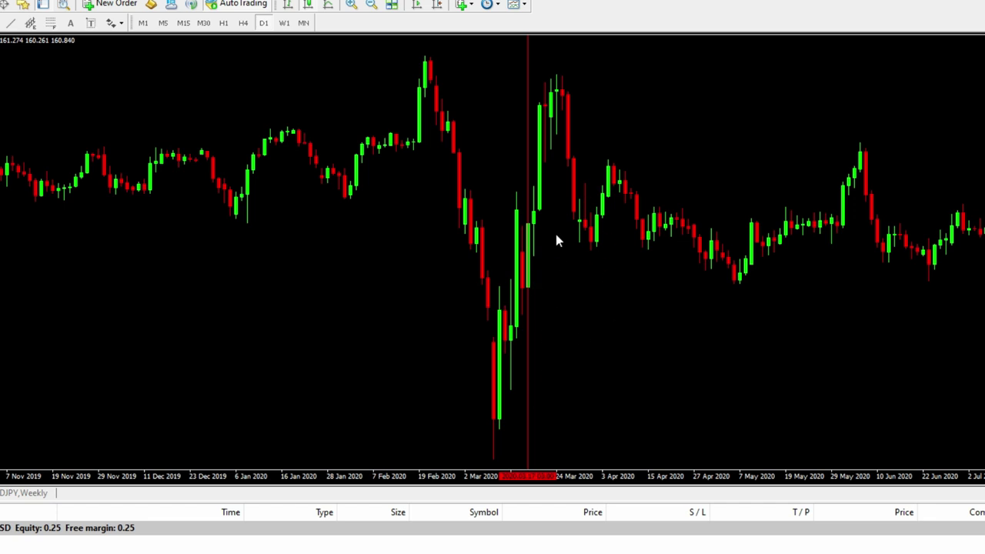
# Step: Center USDJPY on the March 2020 Fed line, pen-mark the following price move, and return to the Fed table
pyautogui.moveTo(751, 358); pyautogui.dragTo(778, 359)
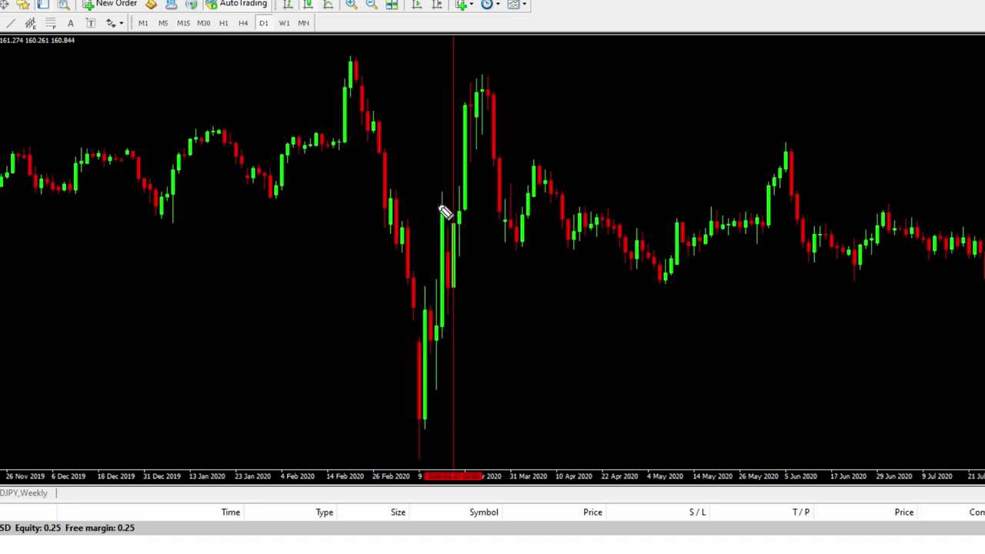
pyautogui.moveTo(462, 294)
pyautogui.mouseDown()
pyautogui.moveTo(493, 136)
pyautogui.moveTo(570, 167)
pyautogui.moveTo(737, 284)
pyautogui.moveTo(984, 350)
pyautogui.mouseUp()
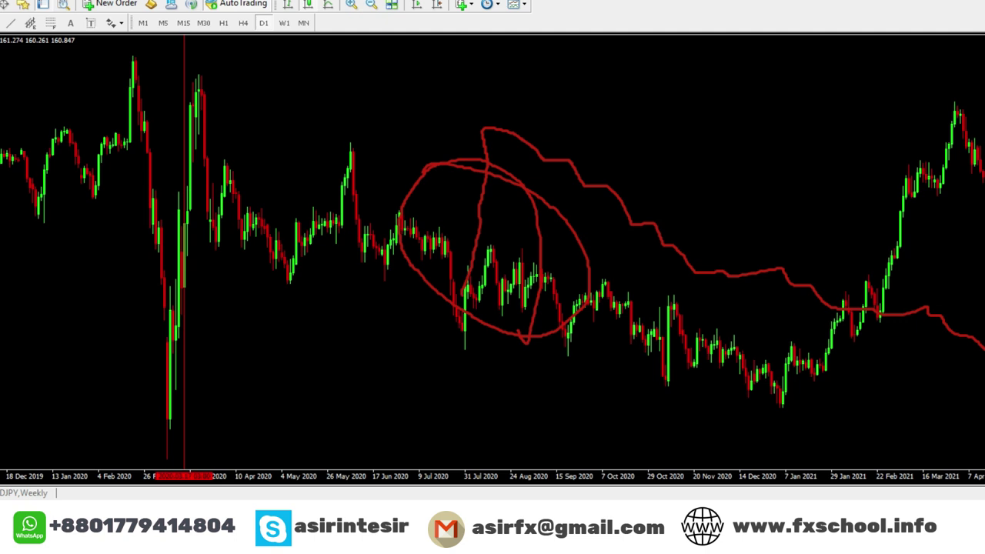
pyautogui.hotkey('alt', 'Tab')
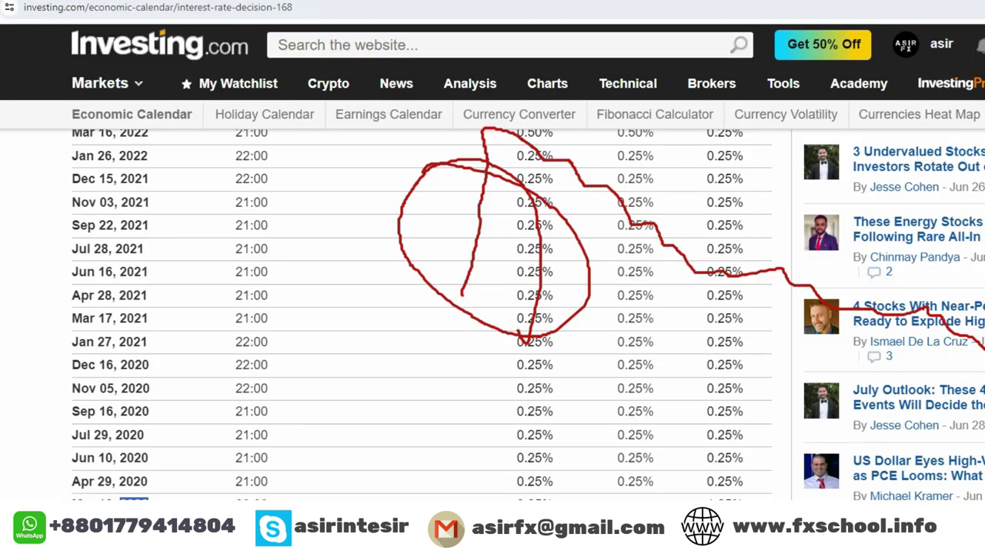
# Step: Clear the pen annotations and scroll through Japan's interest rate decision table
pyautogui.press('Escape')
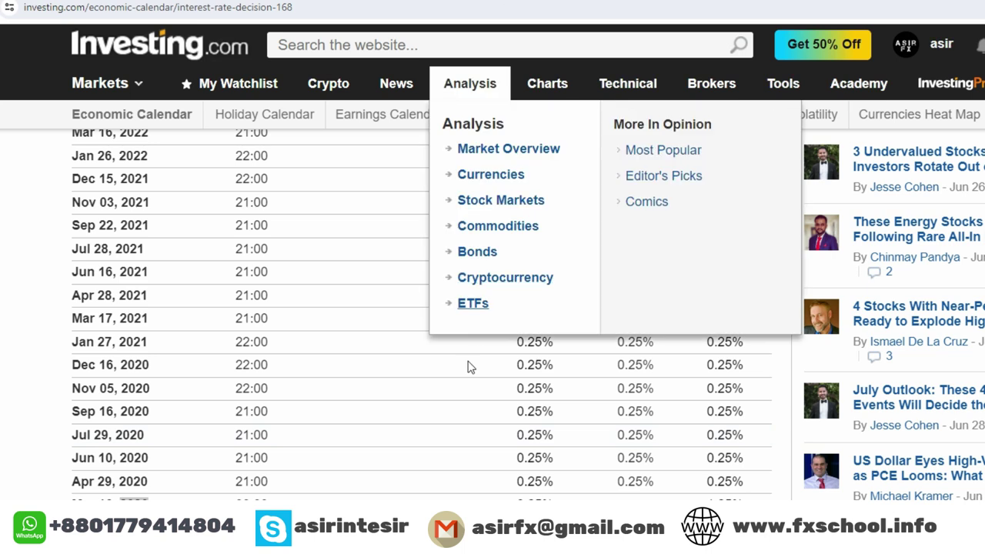
pyautogui.hotkey('alt', 'Left')
pyautogui.scroll(-5, 383, 411)
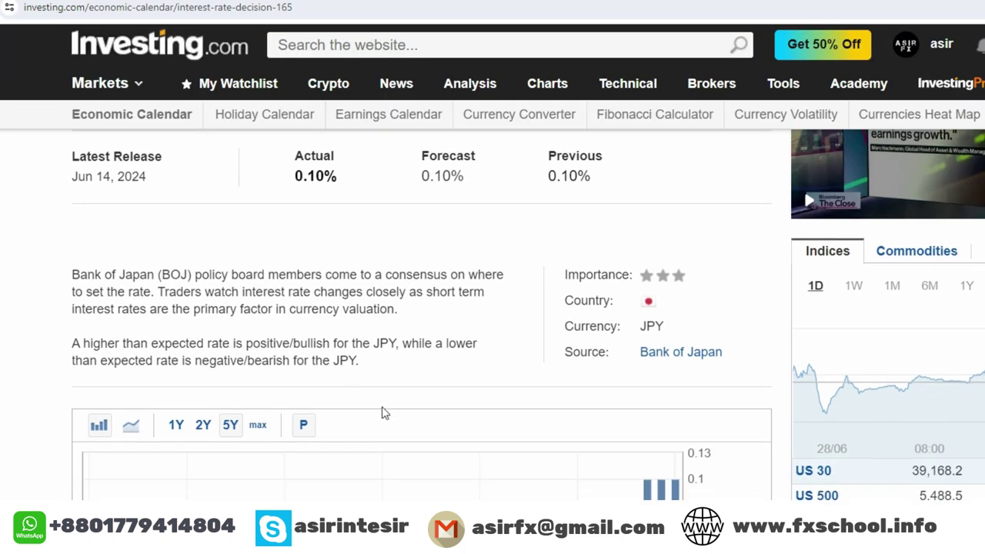
pyautogui.scroll(-4, 464, 454)
pyautogui.scroll(-5, 331, 338)
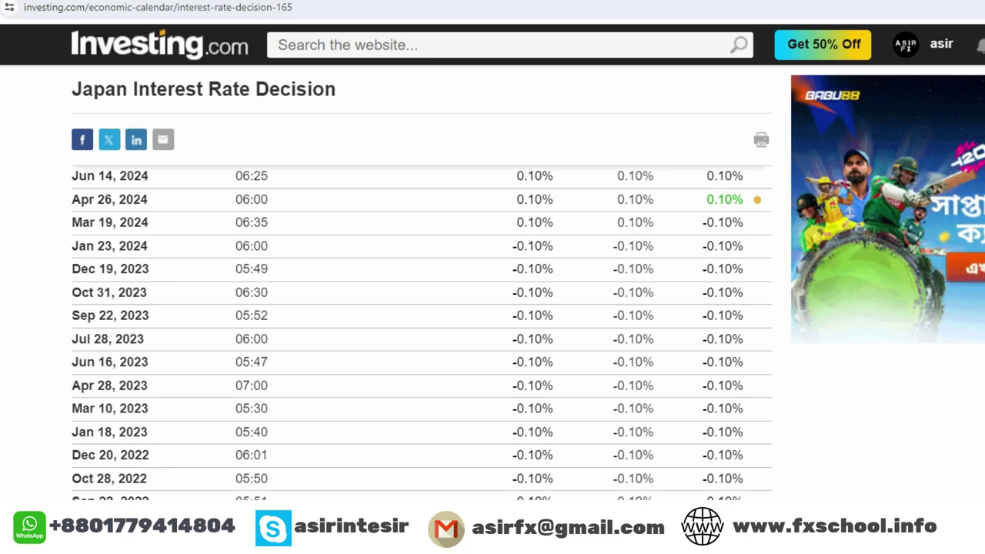
# Step: Review the U.K. rate decisions with older entries loaded, then shift USDJPY along 2020 dates
pyautogui.hotkey('alt', 'Left')
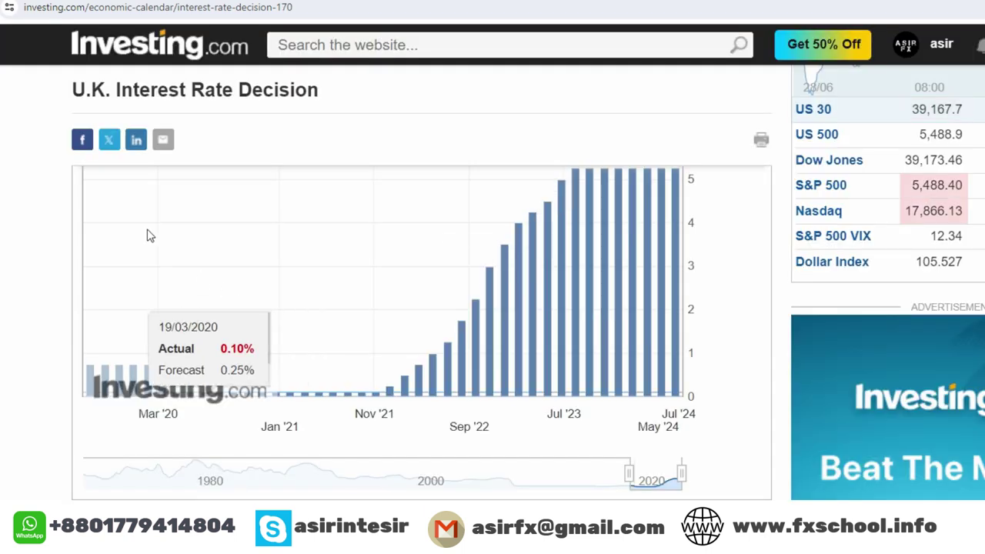
pyautogui.scroll(-3, 433, 494)
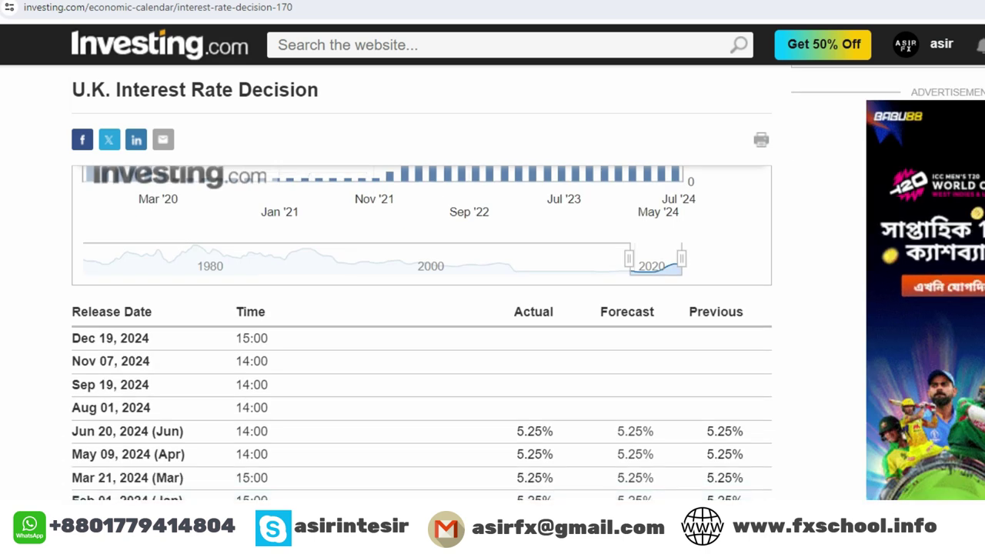
pyautogui.scroll(-2, 475, 493)
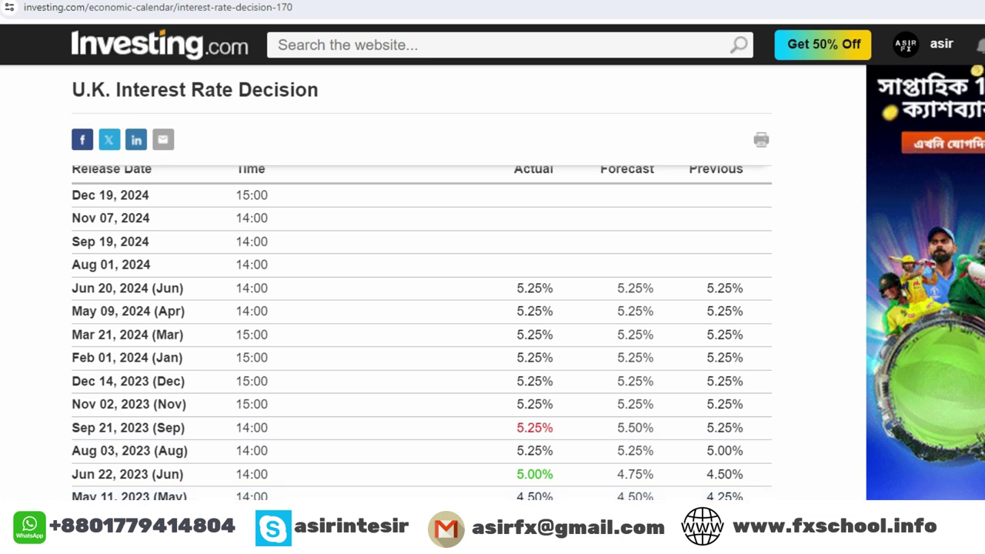
pyautogui.scroll(-1, 421, 331)
pyautogui.scroll(-4, 422, 331)
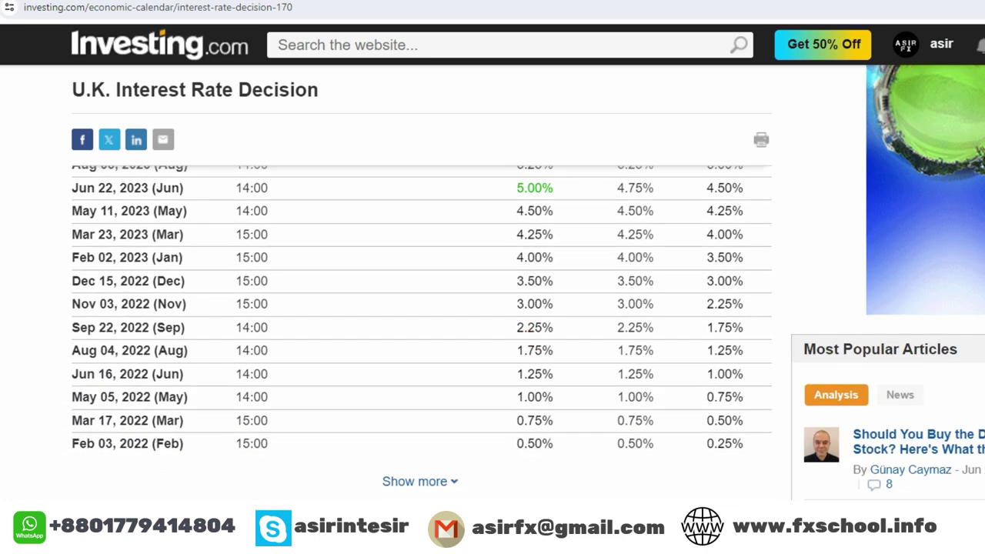
pyautogui.click(428, 477)
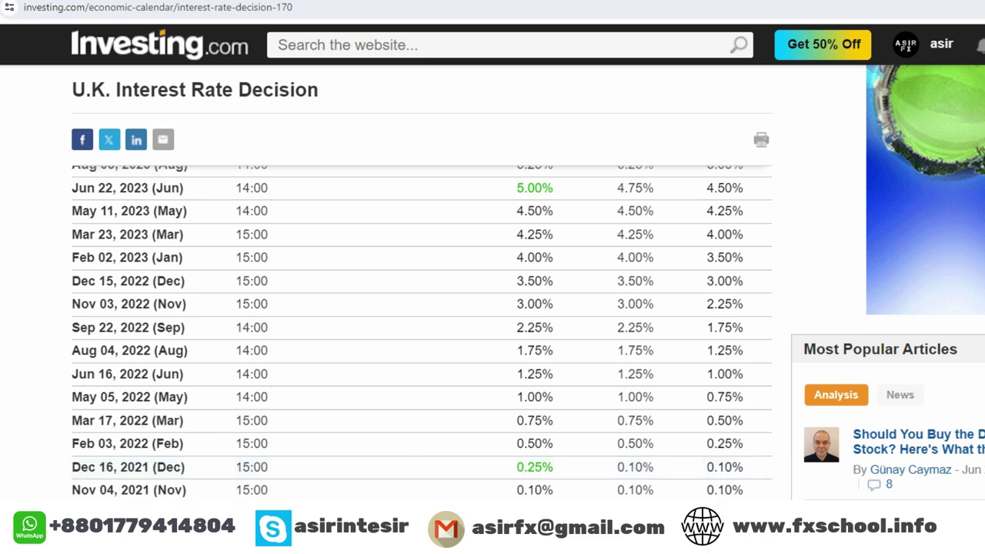
pyautogui.scroll(-5, 523, 341)
pyautogui.scroll(15, 550, 498)
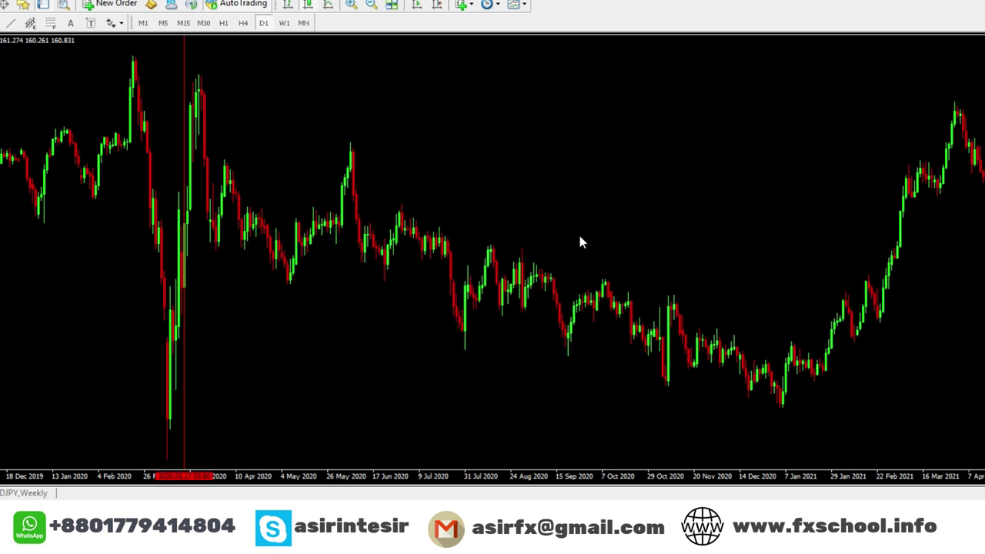
pyautogui.moveTo(657, 215); pyautogui.dragTo(478, 208)
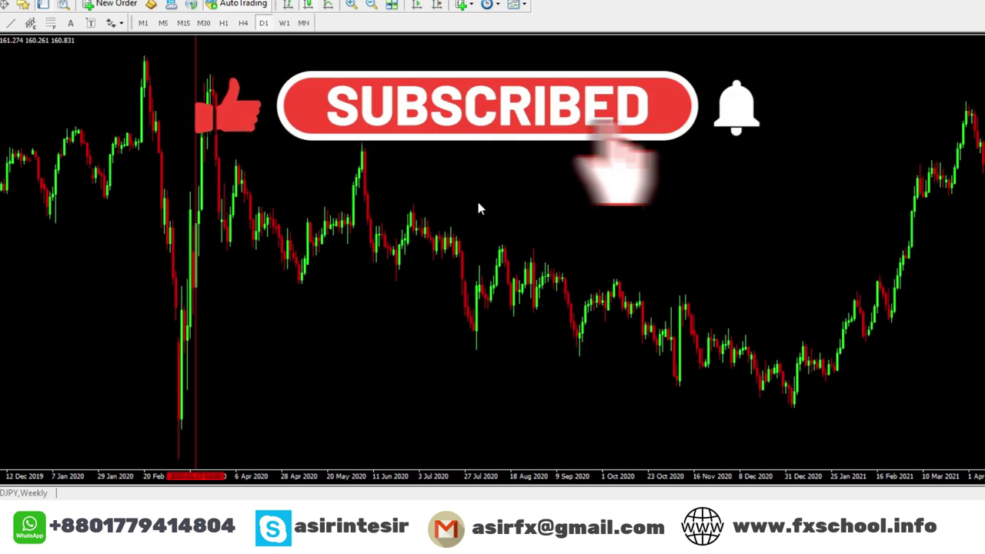